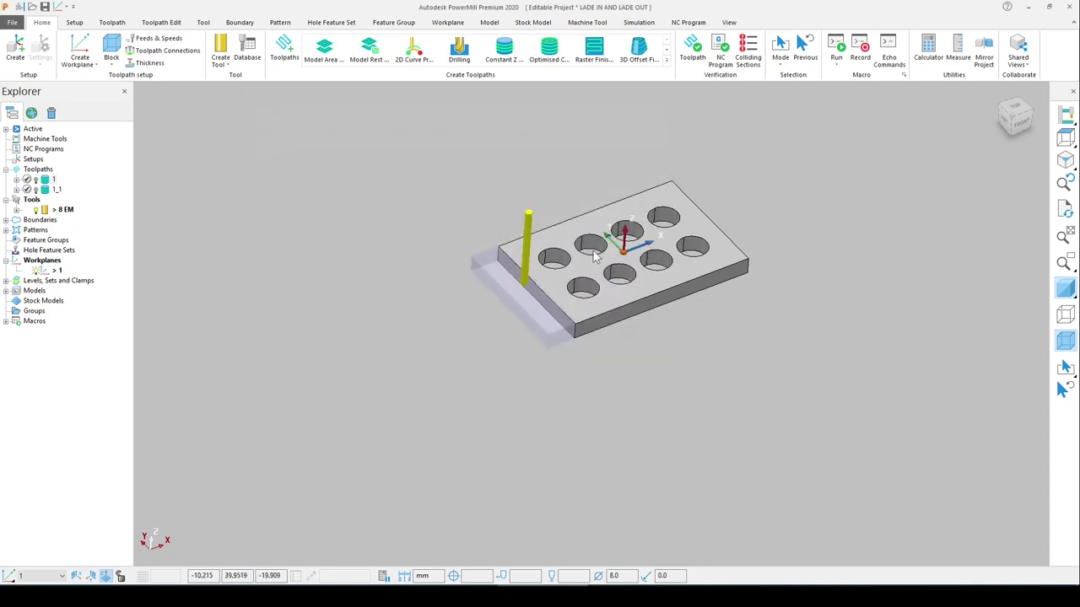
Step: Examine toolpaths 1 and 1_1 on the plate, activating each in turn, and look through their link and lead-out settings
left_click(56, 189)
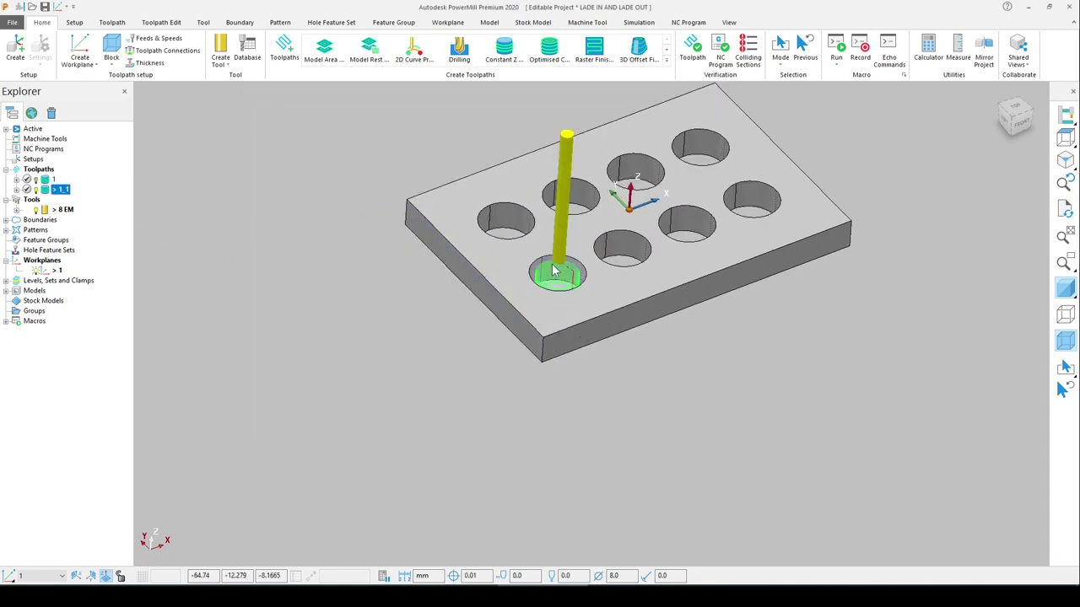
scroll(552, 270, "up", 3)
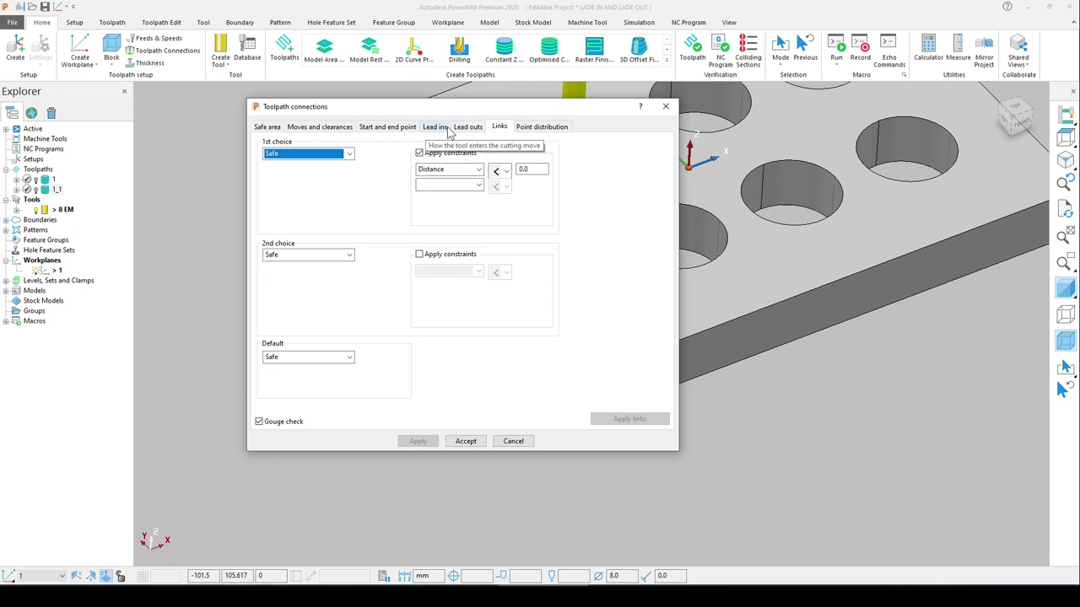
scroll(776, 228, "down", 5)
scroll(717, 223, "up", 3)
scroll(928, 215, "down", 2)
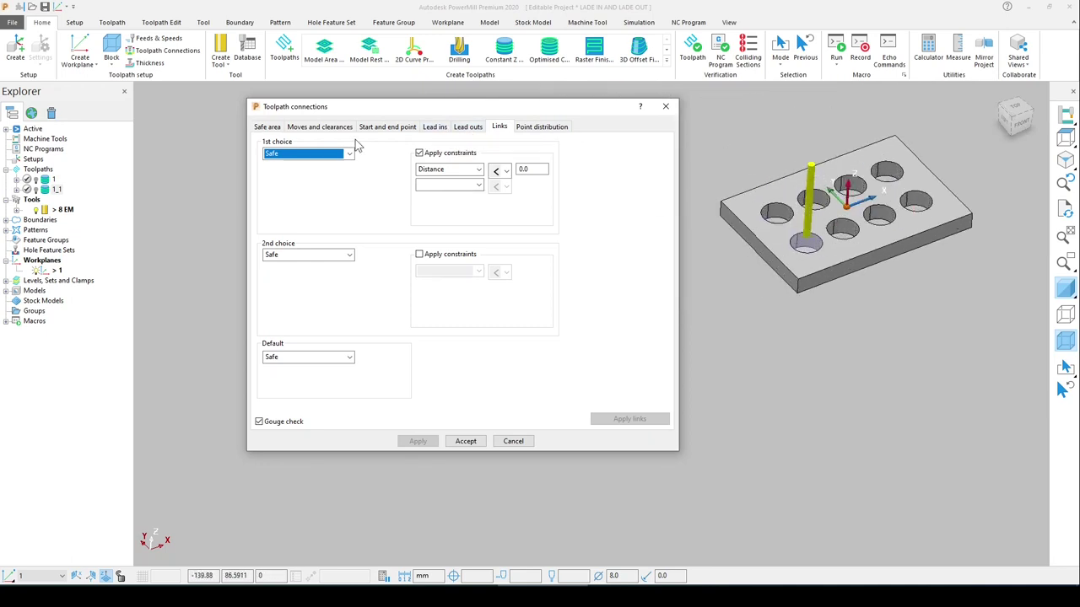
left_click(49, 180)
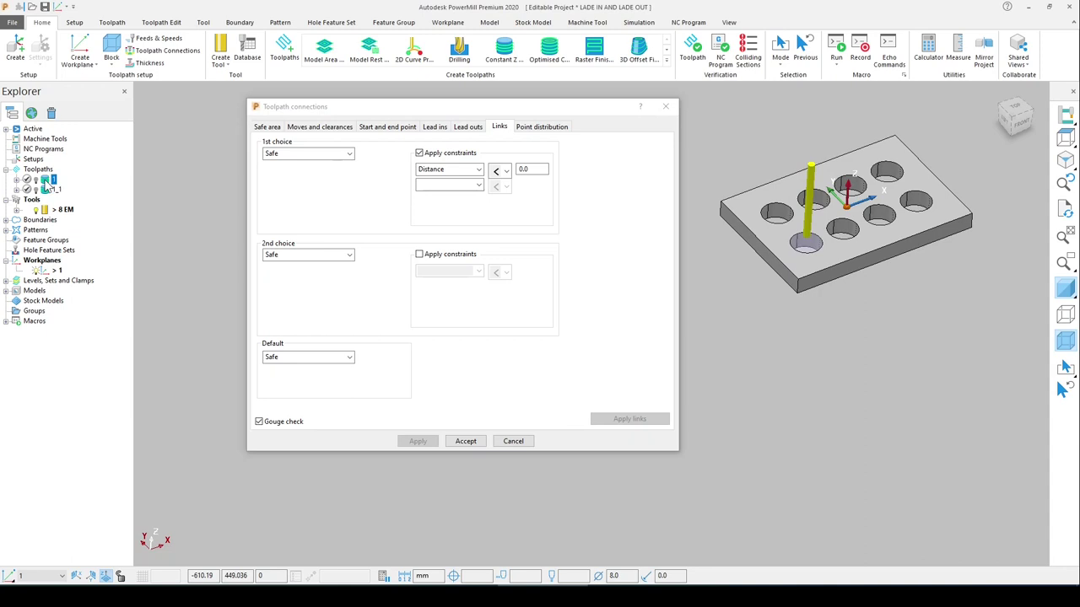
left_click(469, 128)
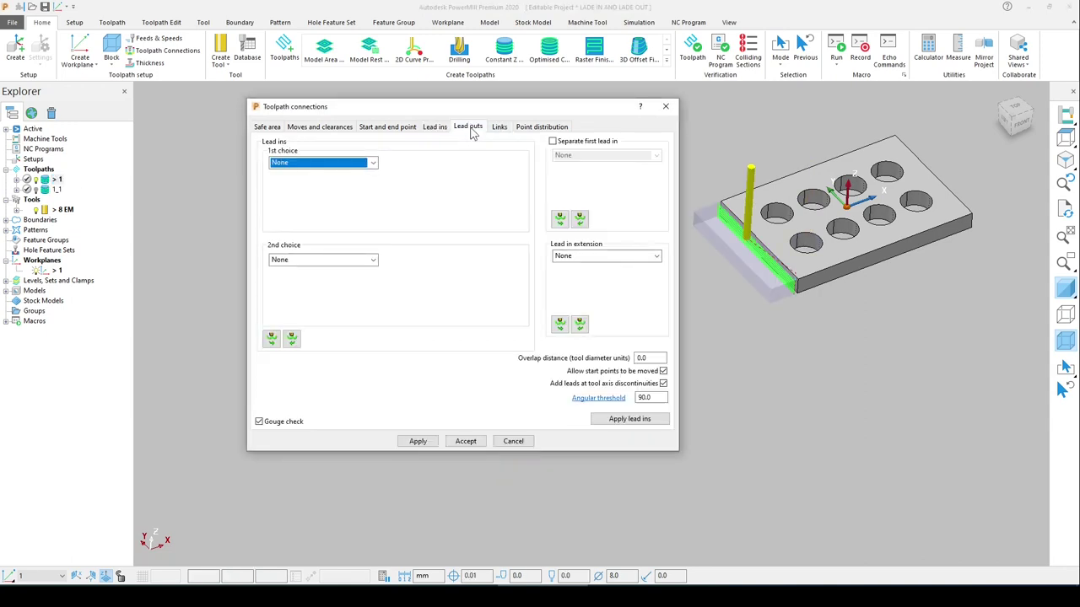
left_click(55, 190)
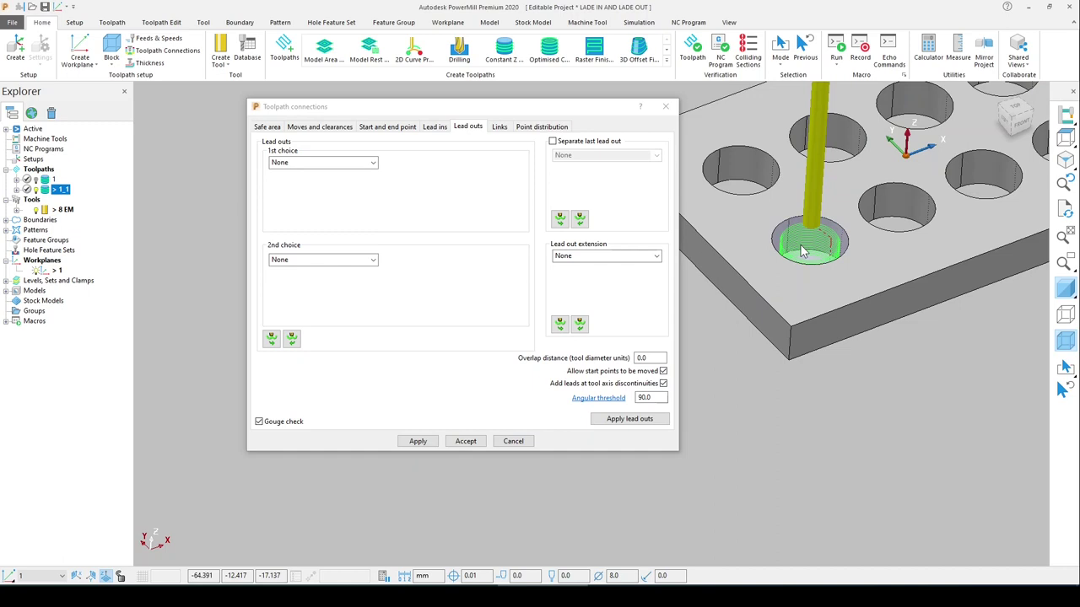
left_click(666, 107)
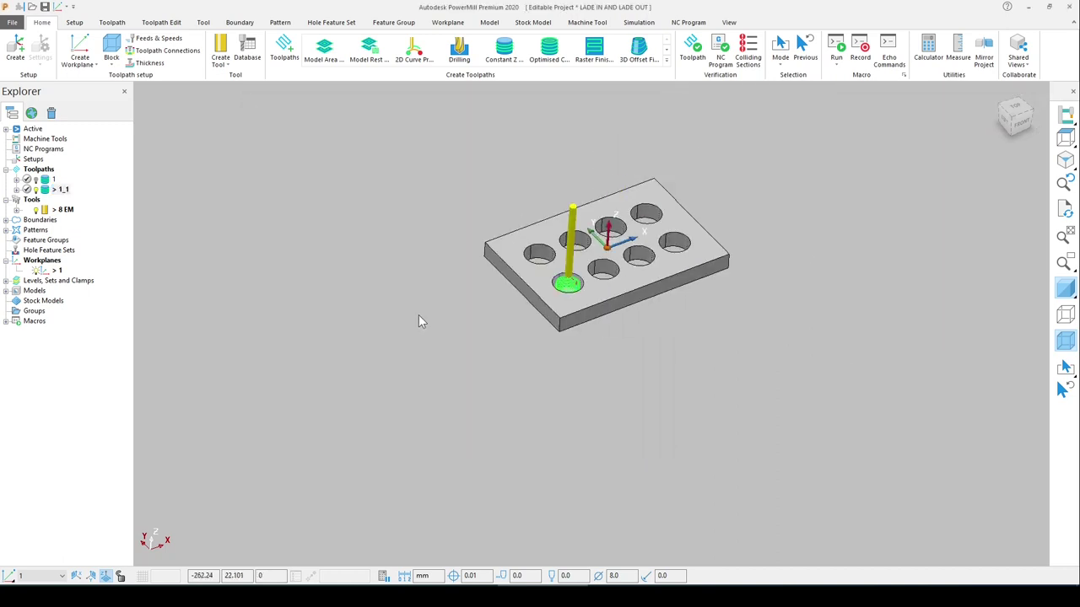
Step: Activate toolpath 1 along the plate's side and show the part in top view
left_click(56, 179)
scroll(586, 267, "up", 2)
middle_click_drag(586, 267, 574, 311)
left_click(1065, 139)
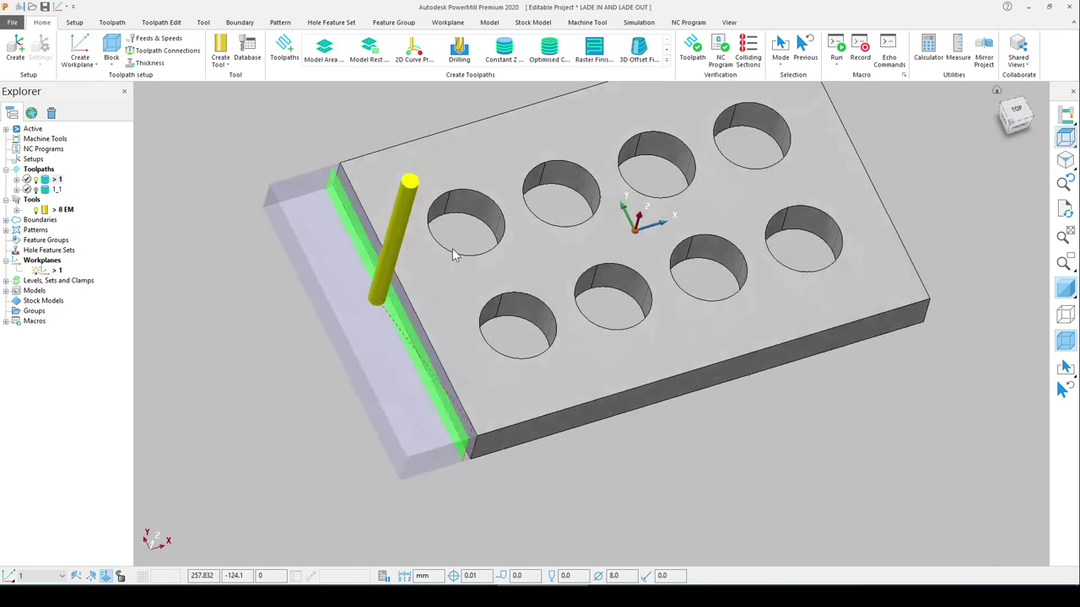
key("ctrl+5")
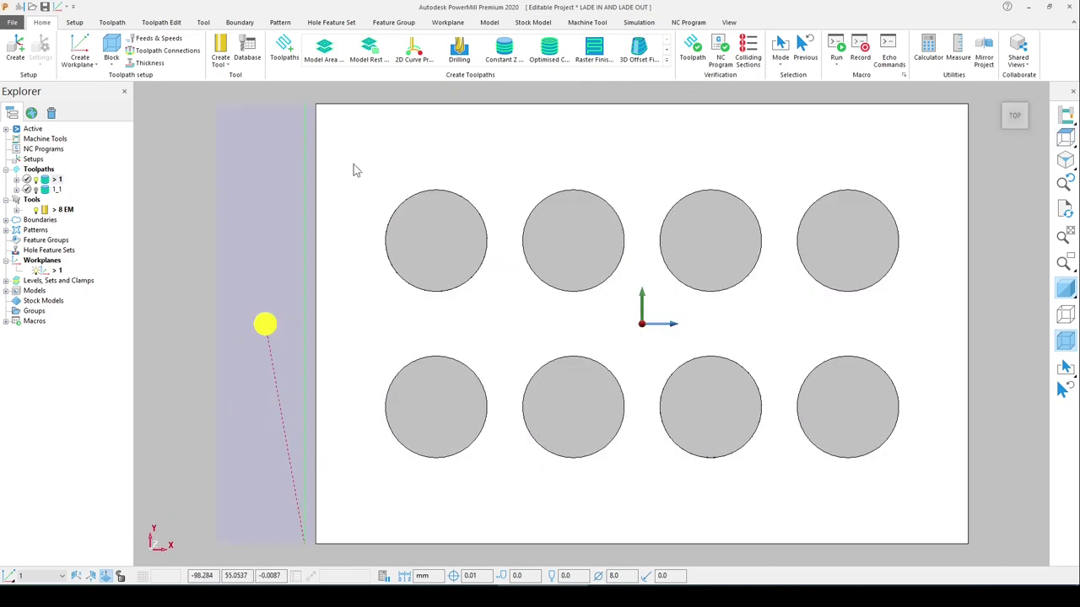
scroll(651, 276, "down", 2)
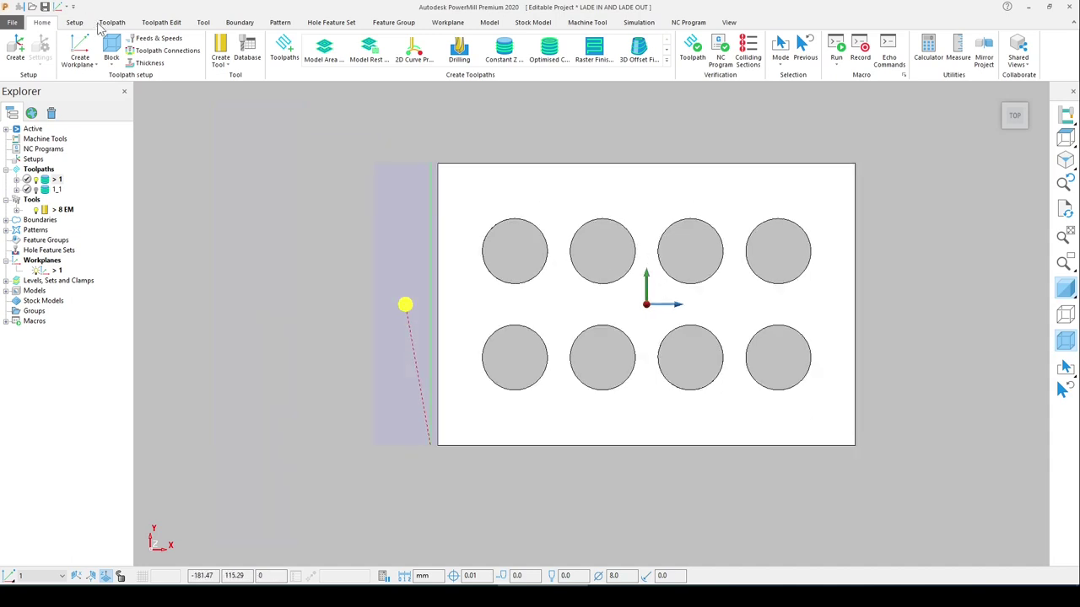
left_click(163, 52)
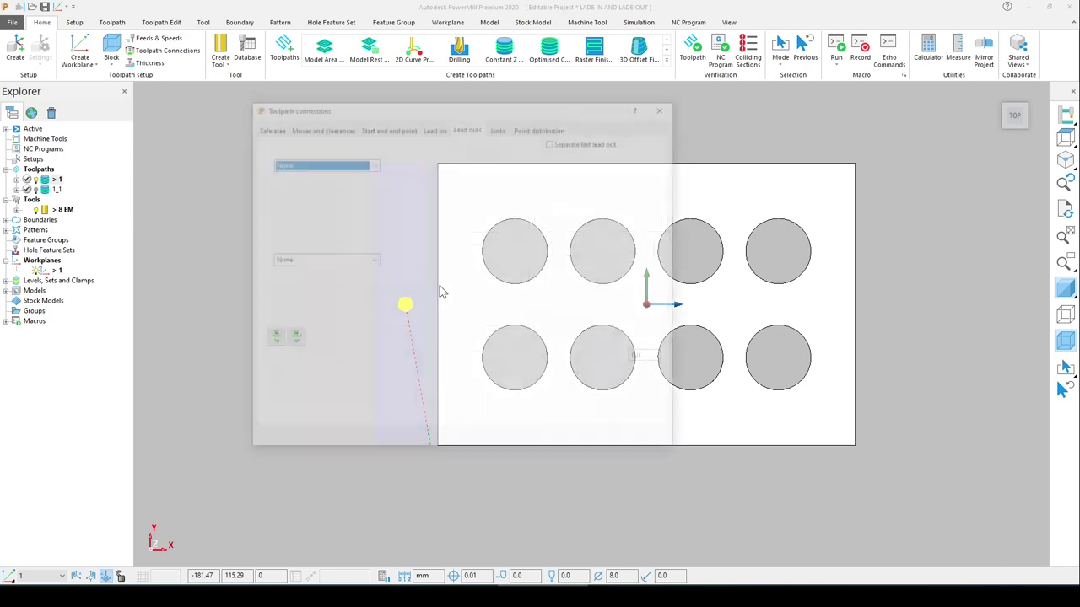
scroll(916, 283, "down", 2)
scroll(865, 260, "down", 2)
left_click(666, 107)
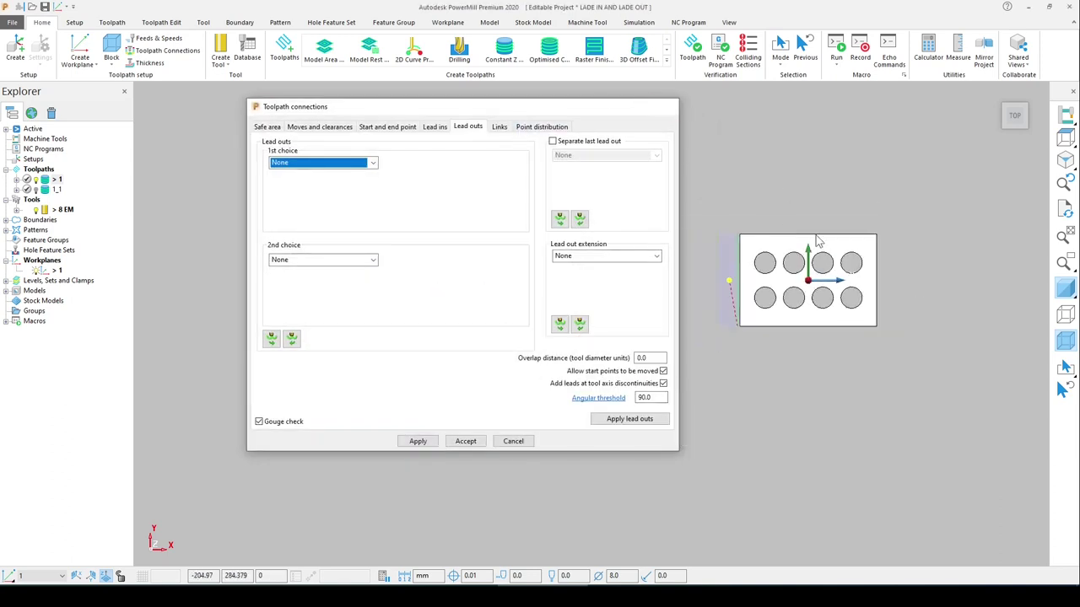
scroll(843, 276, "up", 5)
Step: Recalculate the box block from the full model, inspect its X and Y lengths, and accept it
left_click(111, 50)
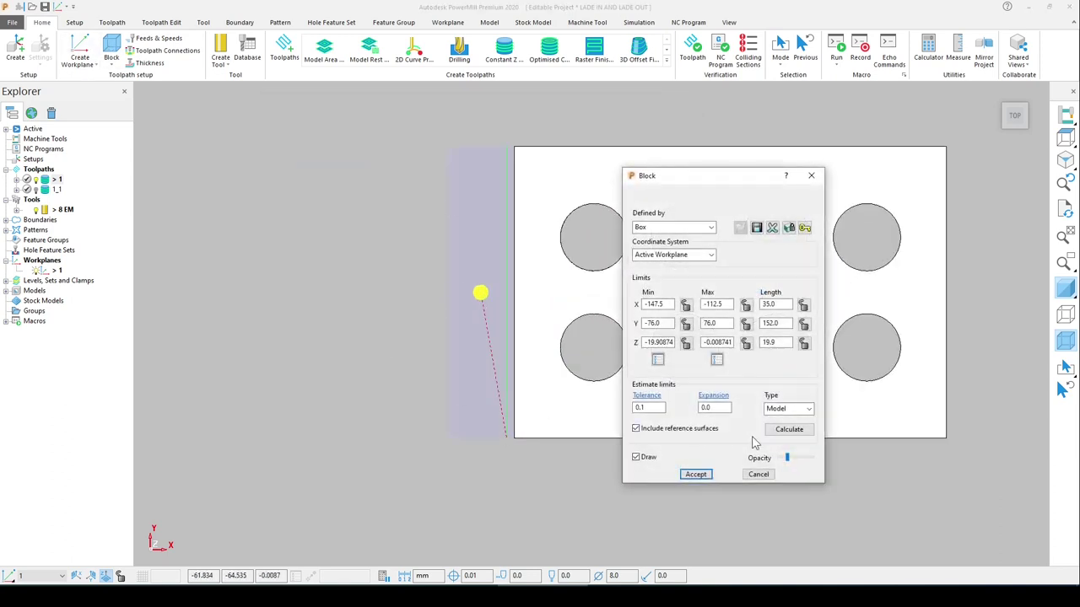
left_click(789, 429)
double_click(783, 303)
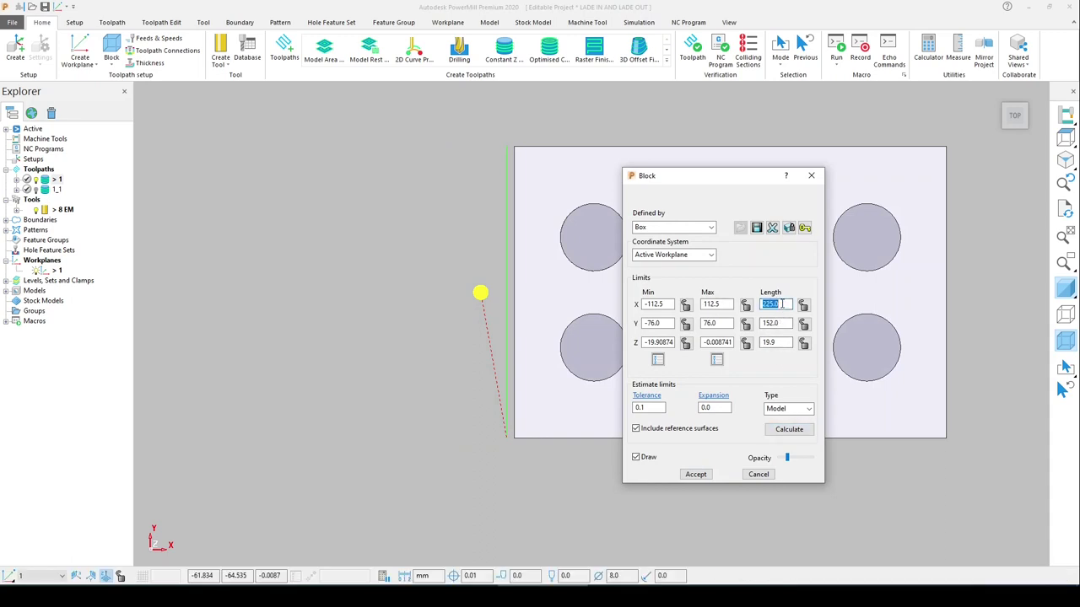
left_click(783, 322)
left_click(785, 304)
double_click(786, 323)
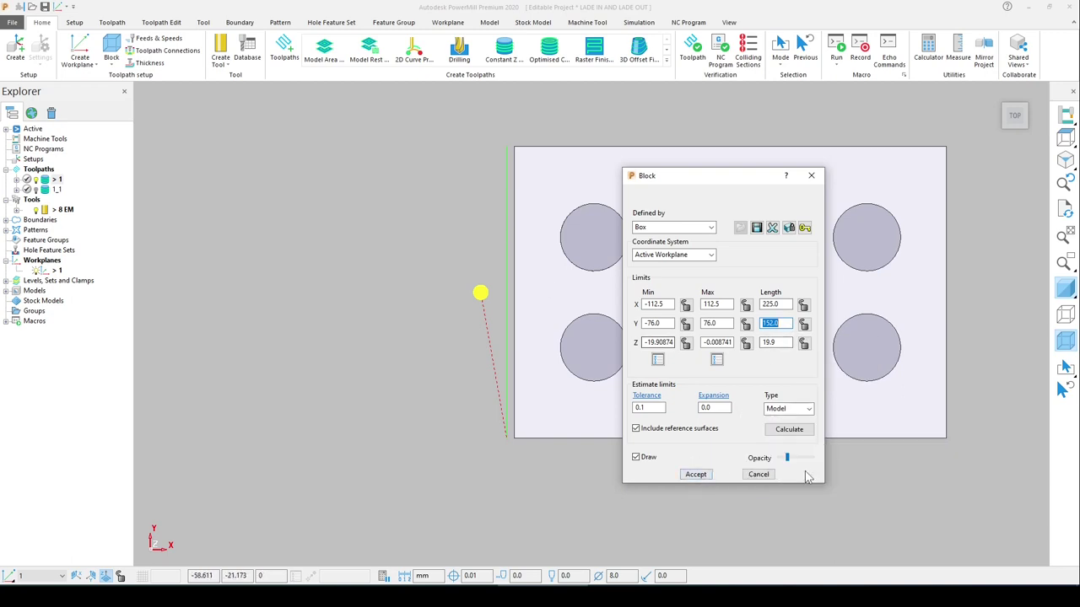
left_click(696, 475)
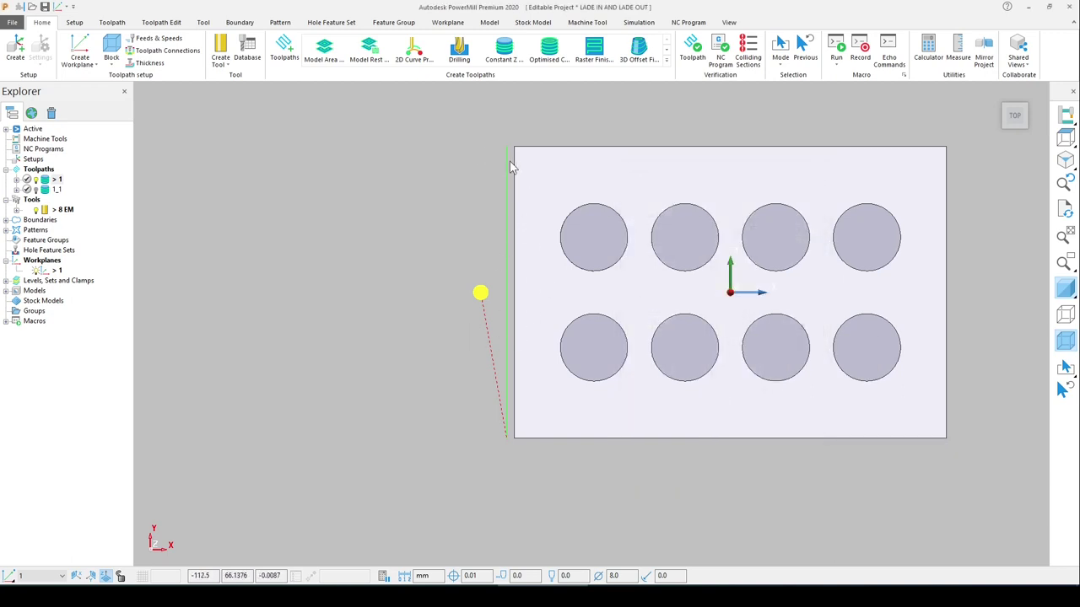
Step: Edit toolpath 1's Constant Z finishing block to a Y length of 160 mm and recalculate the toolpath
scroll(509, 122, "up", 3)
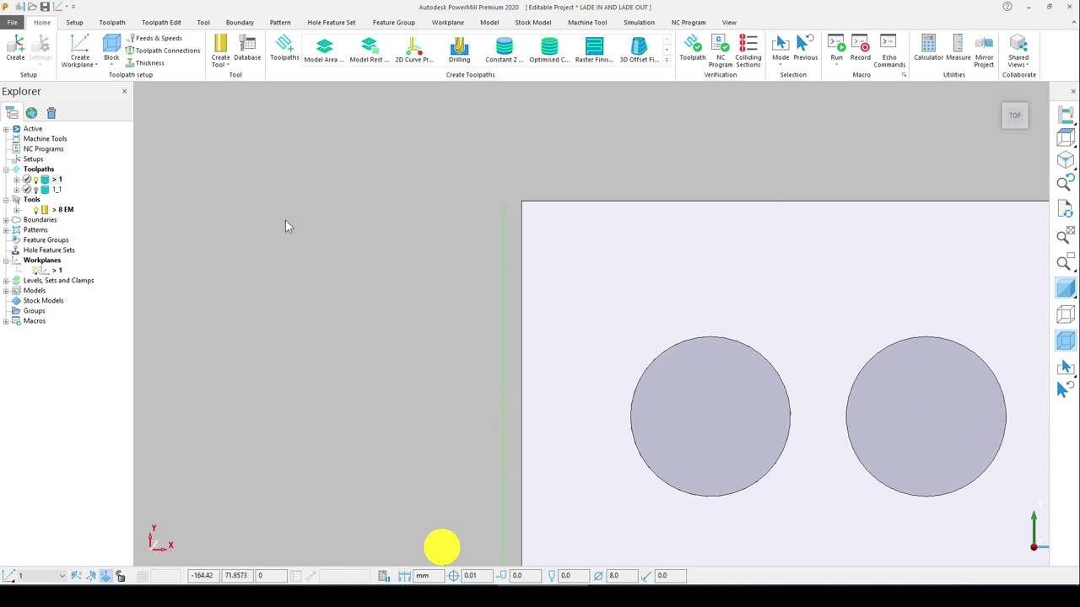
right_click(56, 182)
left_click(121, 240)
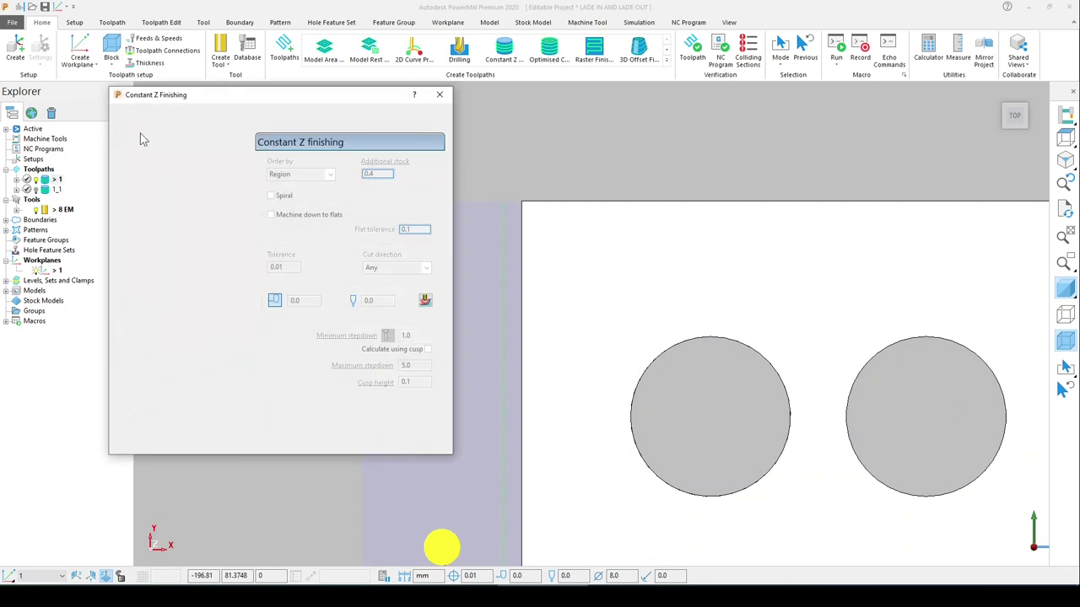
left_click(149, 148)
double_click(407, 286)
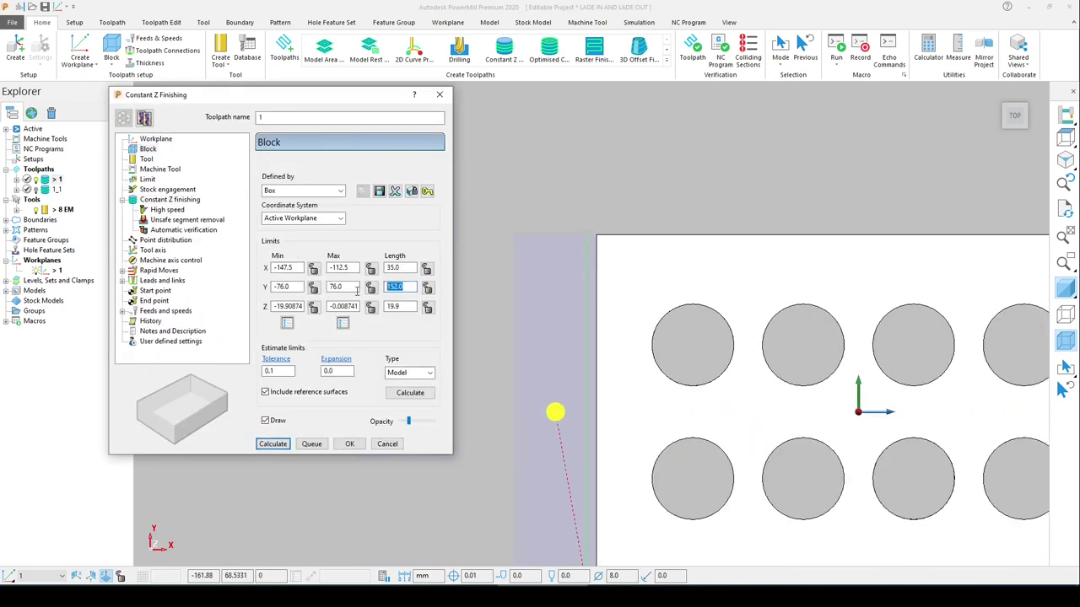
type("160")
left_click(273, 444)
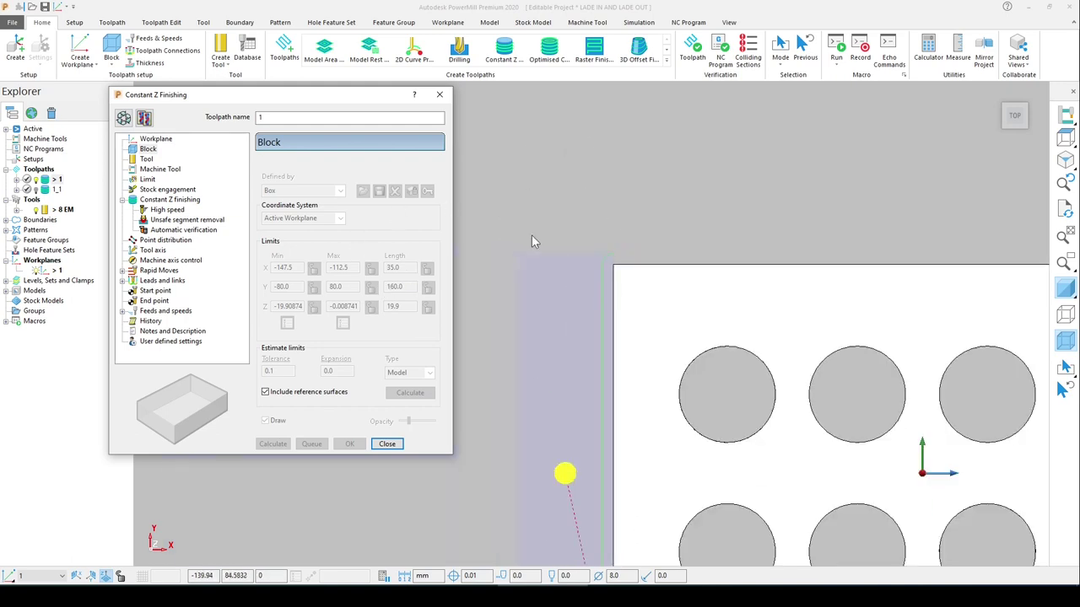
Step: Set the Y length of toolpath 1's block to 152 mm, recalculate the toolpath and close its settings
double_click(397, 287)
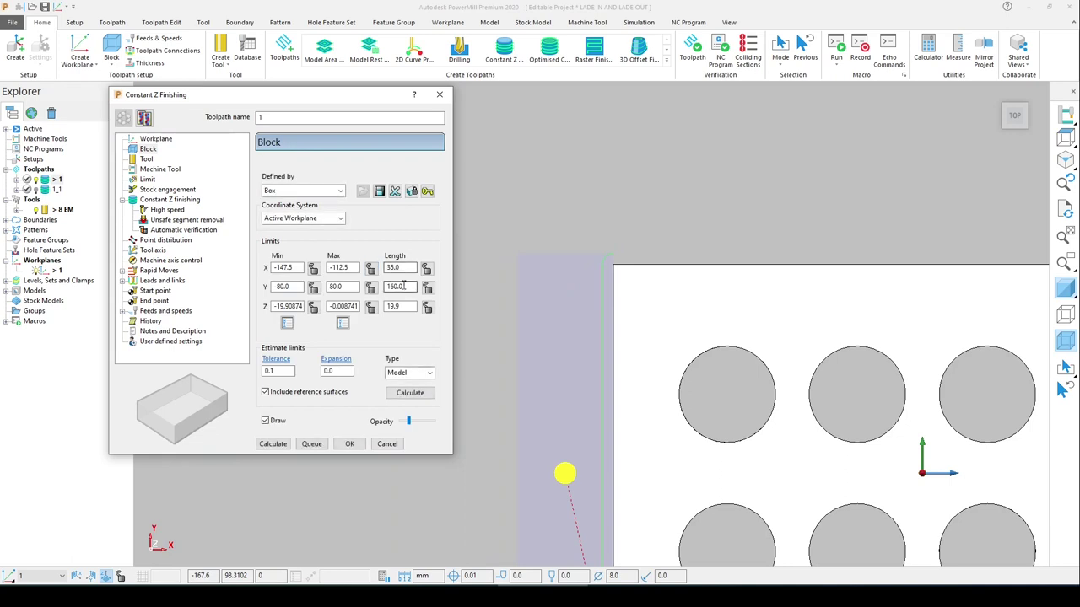
type("152")
key("Tab")
left_click(273, 444)
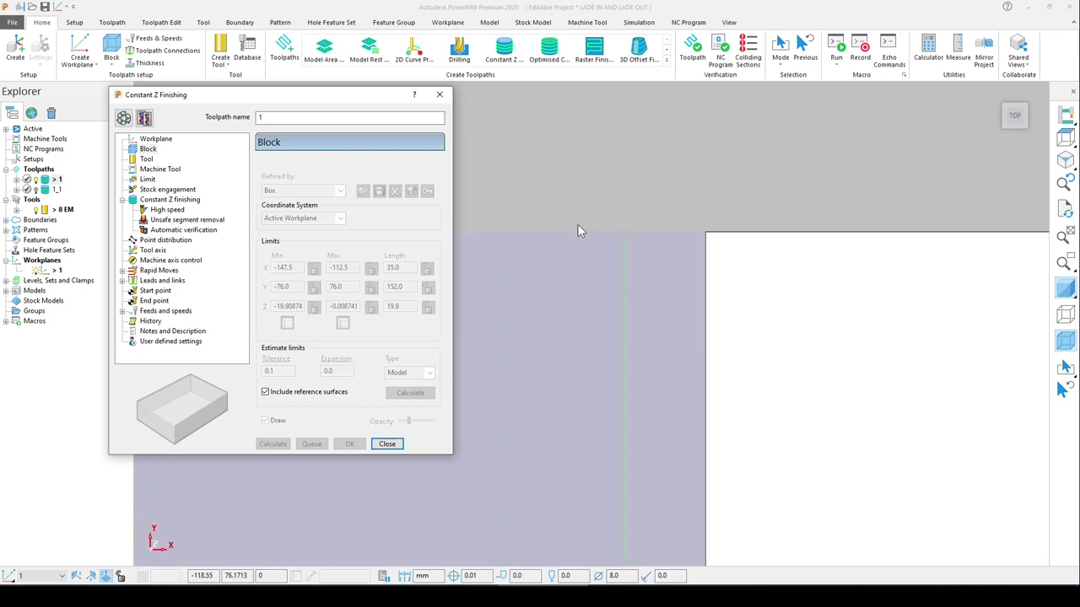
scroll(567, 251, "down", 5)
middle_click_drag(767, 388, 498, 292)
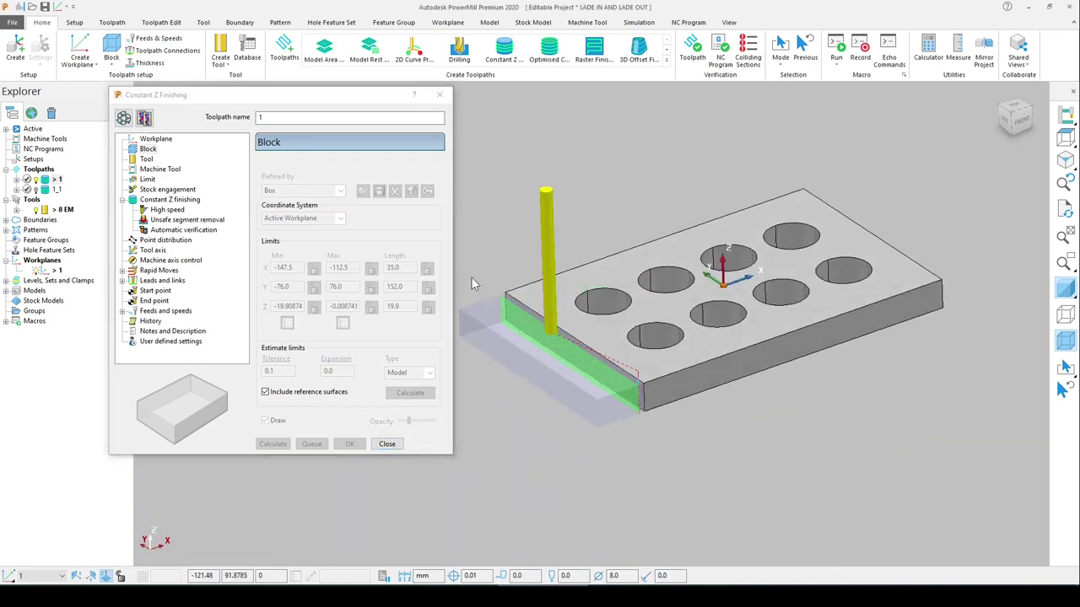
left_click(439, 95)
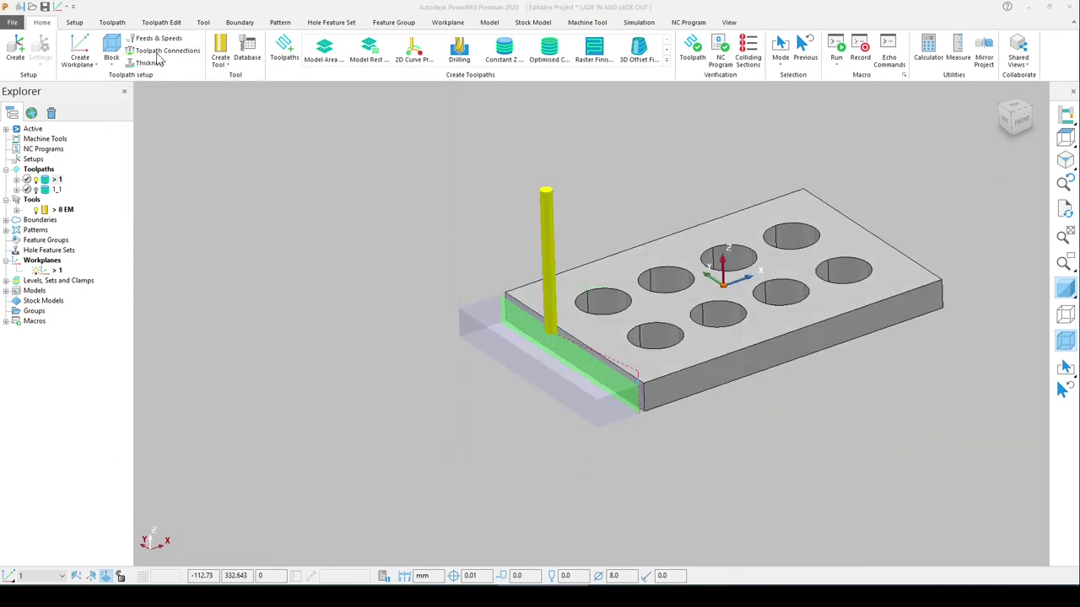
Step: Review the available first-choice lead-in types in the toolpath connections and examine toolpath 1 from the top and in isometric view
left_click(435, 126)
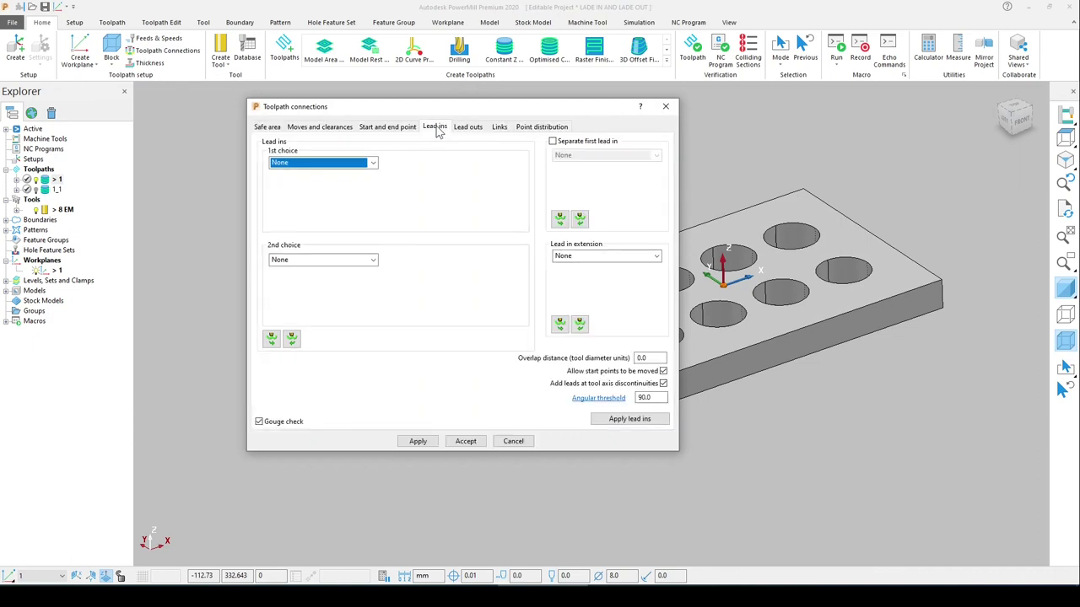
left_click(327, 166)
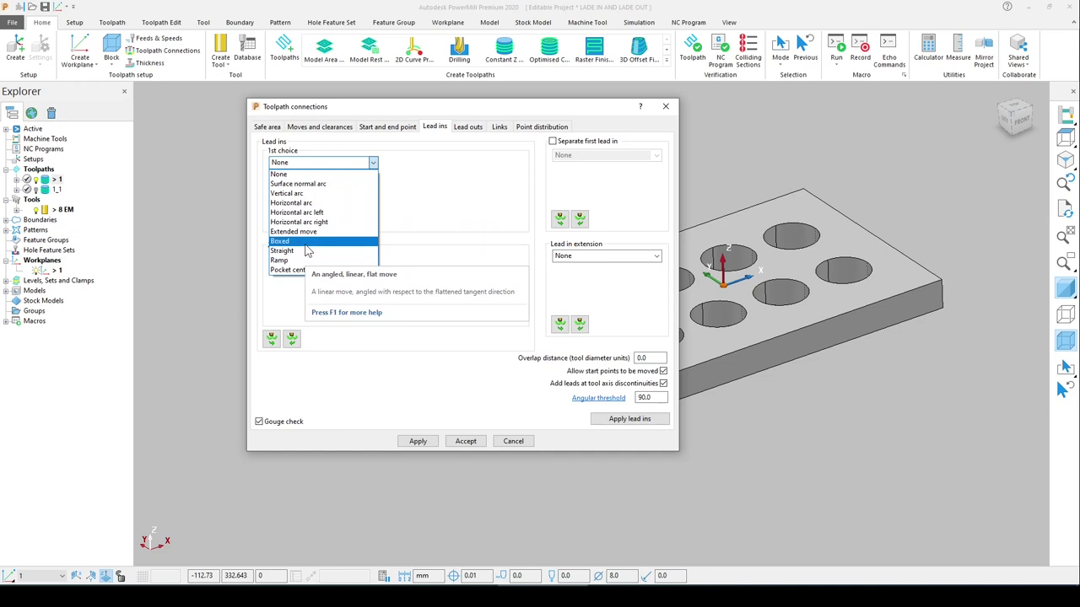
left_click(424, 189)
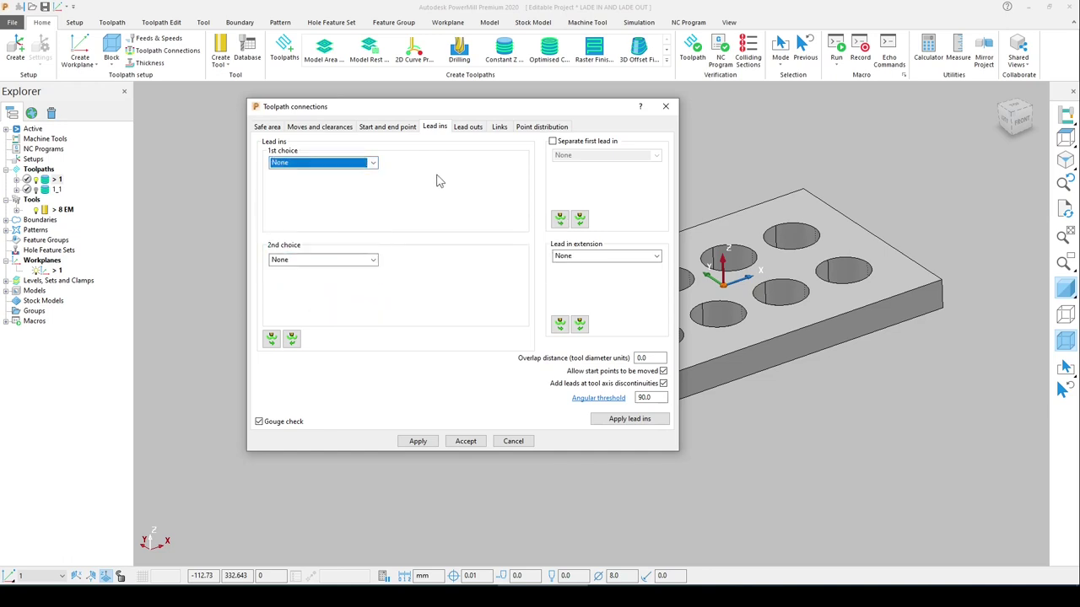
scroll(932, 177, "down", 3)
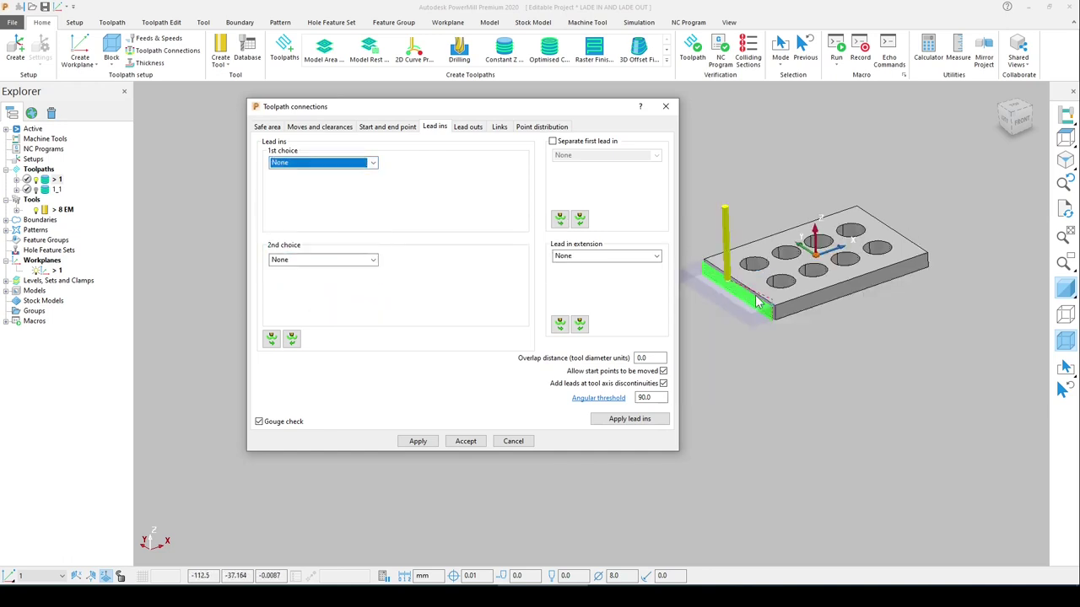
scroll(713, 279, "up", 4)
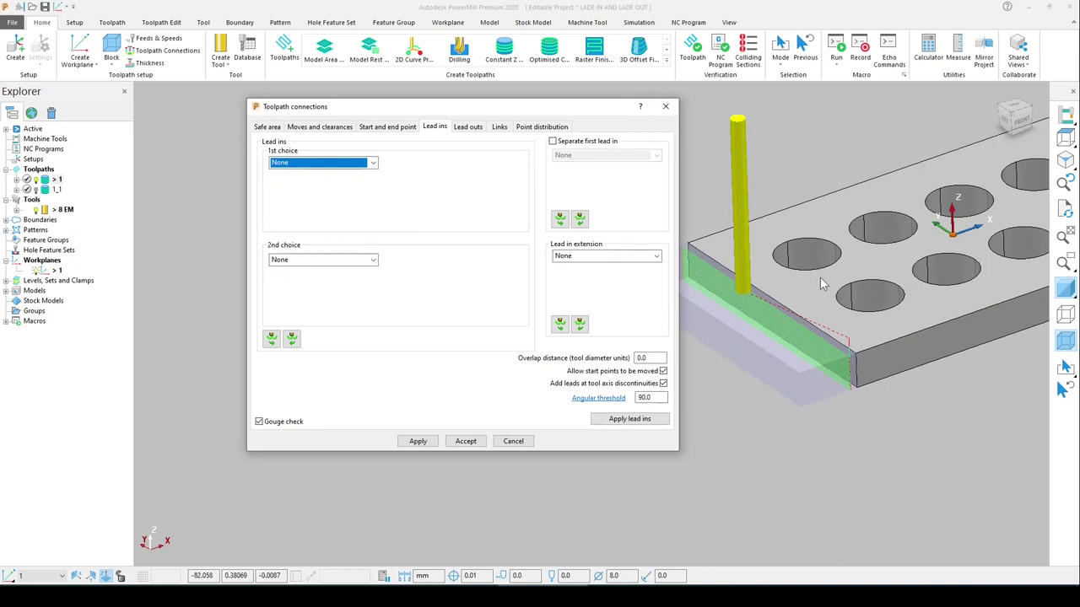
middle_click_drag(954, 143, 878, 219)
key("ctrl+5")
scroll(900, 272, "down", 6)
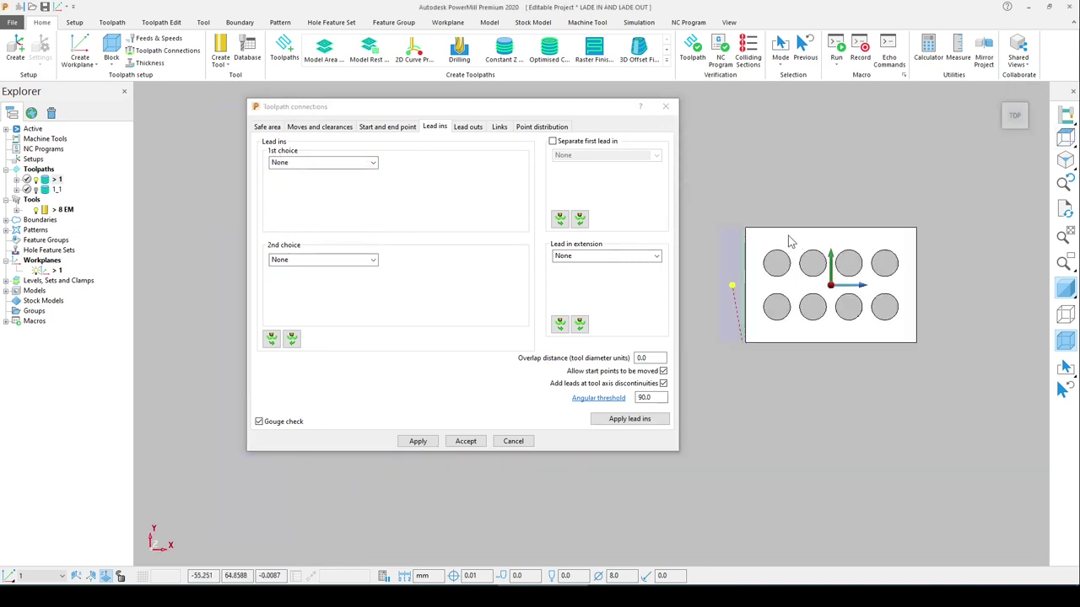
scroll(748, 225, "up", 8)
scroll(788, 389, "down", 2)
middle_click_drag(788, 390, 705, 308)
scroll(705, 309, "down", 2)
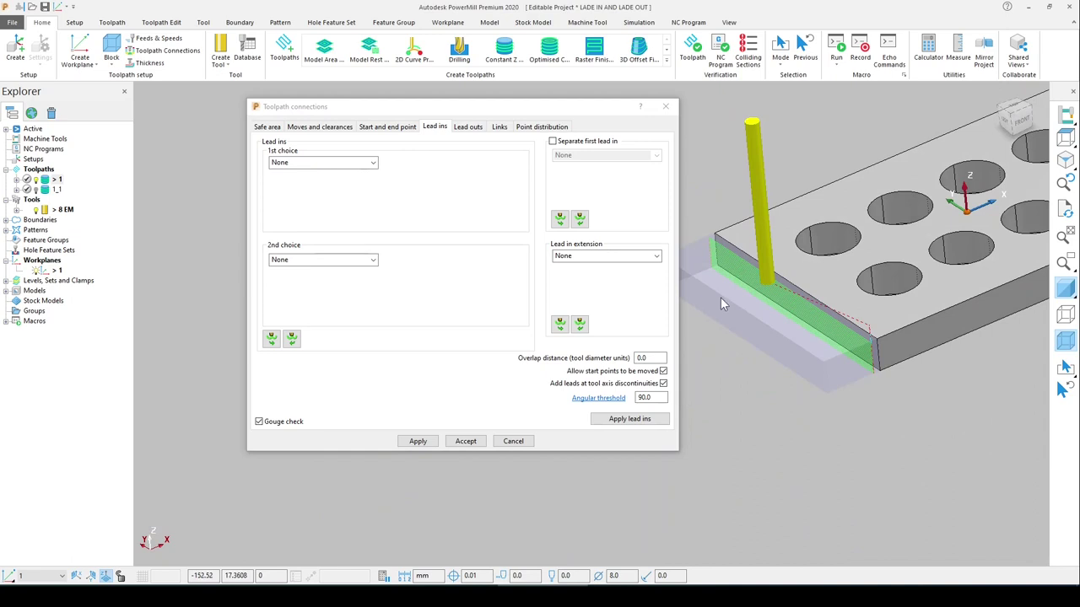
scroll(801, 350, "down", 3)
Step: Set toolpath 1's first-choice lead-in to Extended move with a length of 4 mm
left_click(317, 163)
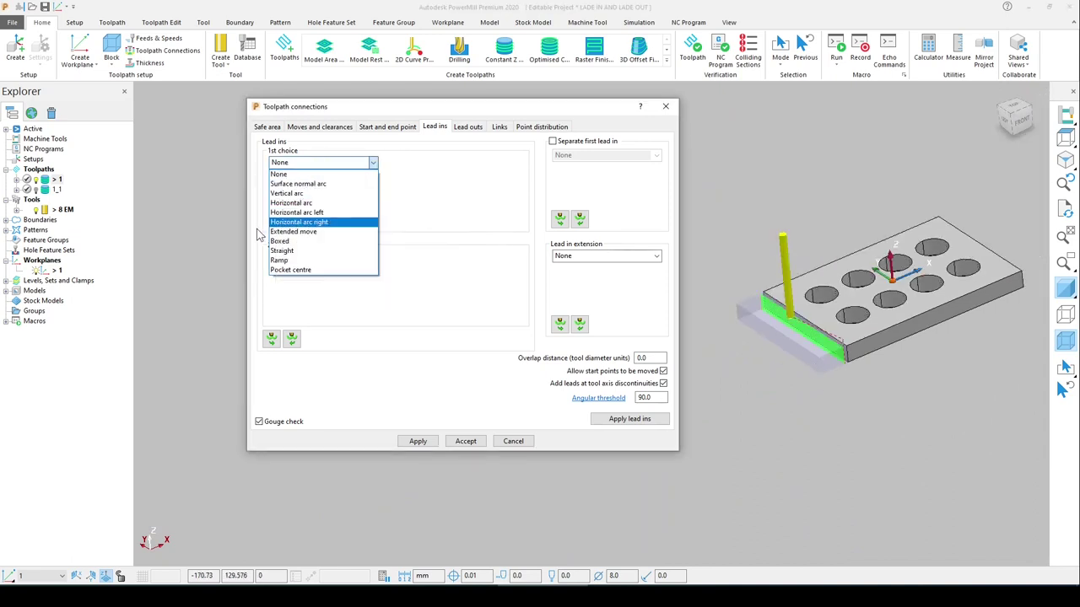
left_click(297, 232)
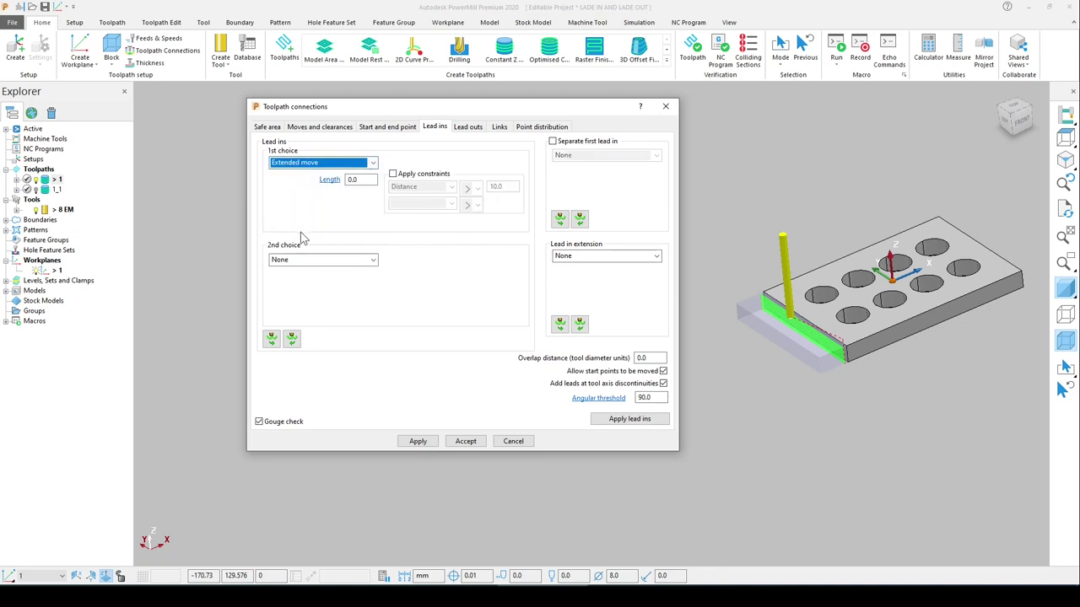
double_click(358, 180)
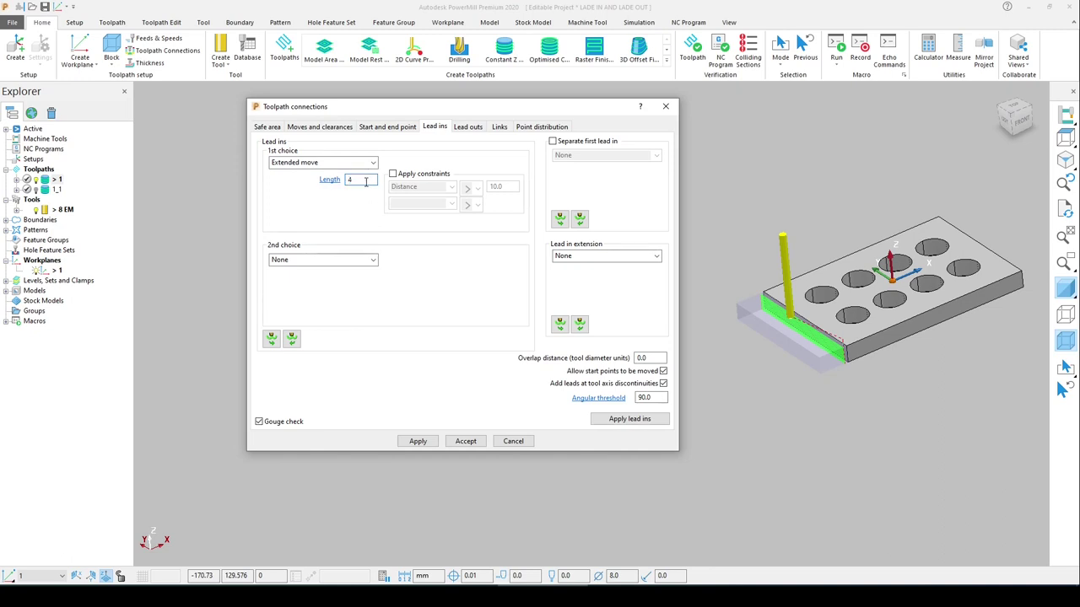
Step: Examine both ends of toolpath 1 along the plate's short side, from the top and in a tilted 3D view
left_click(1066, 140)
left_click_drag(407, 111, 318, 108)
scroll(861, 240, "down", 4)
scroll(688, 185, "up", 6)
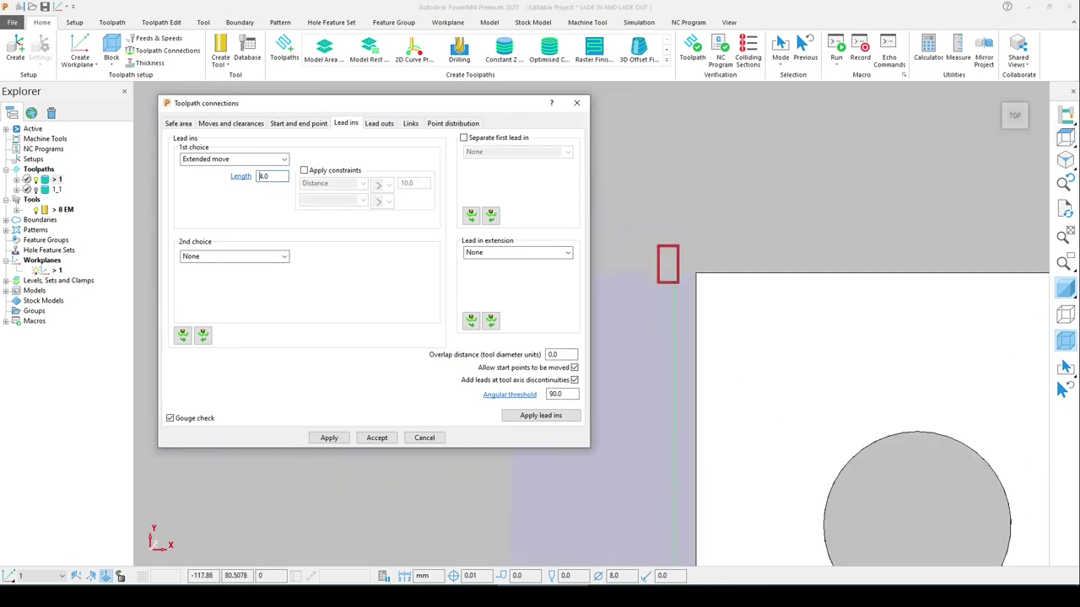
scroll(702, 520, "down", 3)
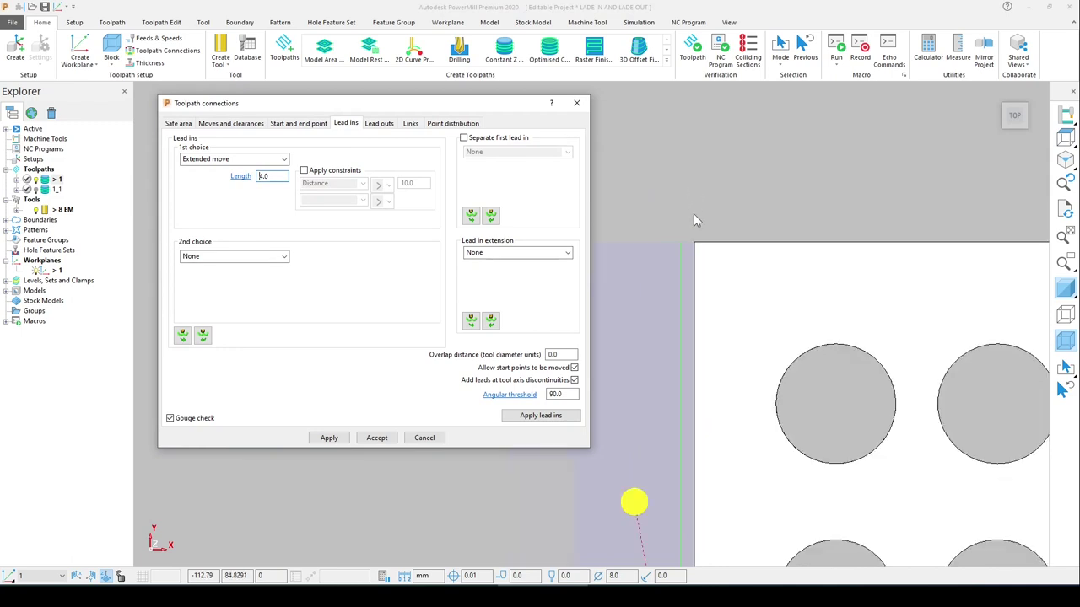
scroll(702, 519, "up", 2)
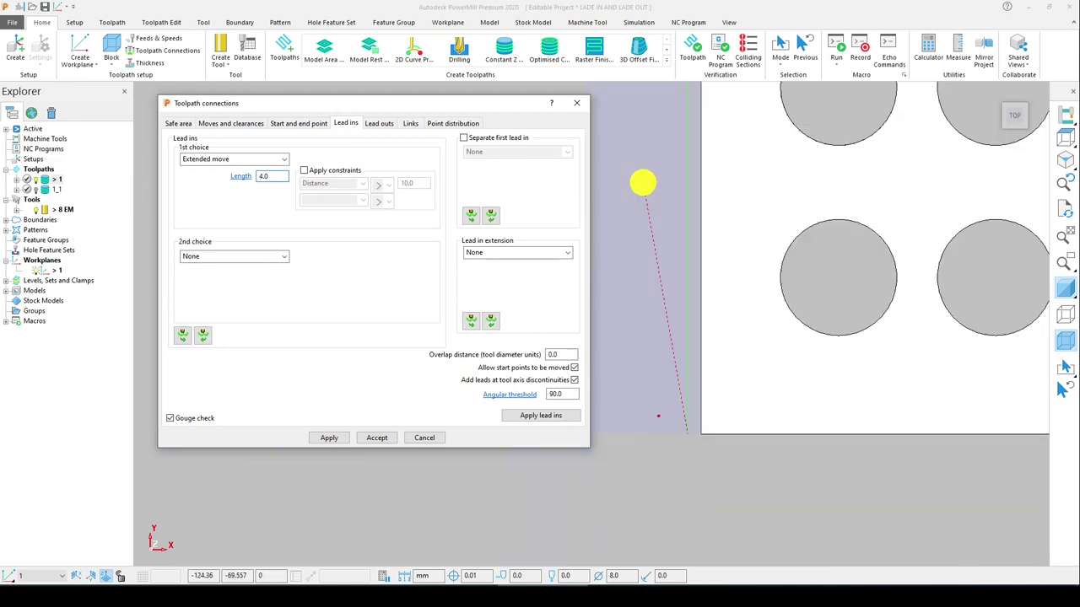
scroll(723, 401, "down", 3)
middle_click_drag(723, 405, 756, 256)
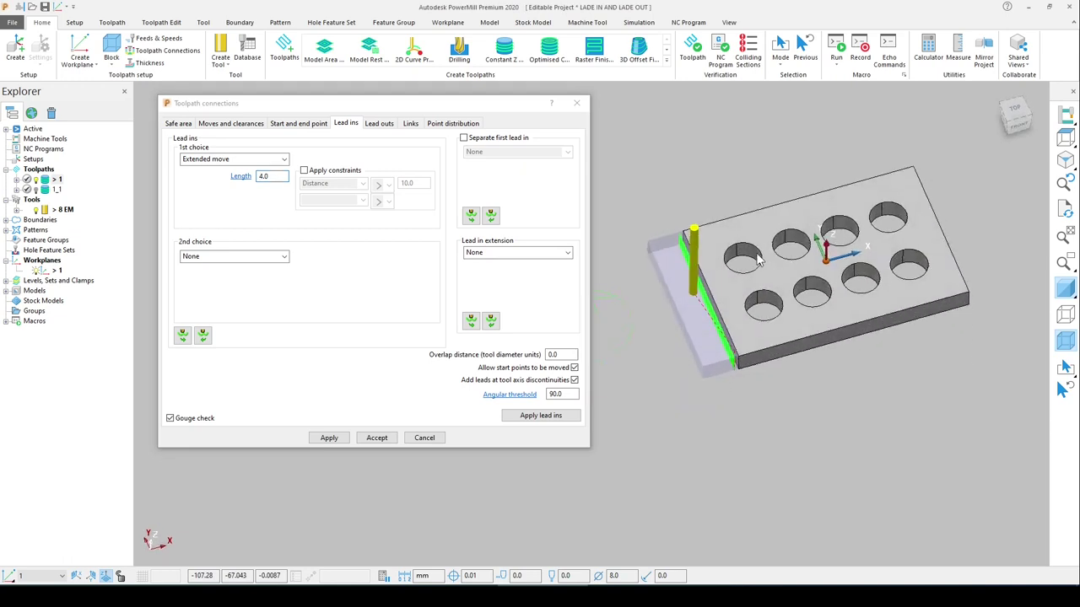
scroll(686, 369, "up", 3)
scroll(687, 367, "down", 3)
scroll(685, 291, "up", 1)
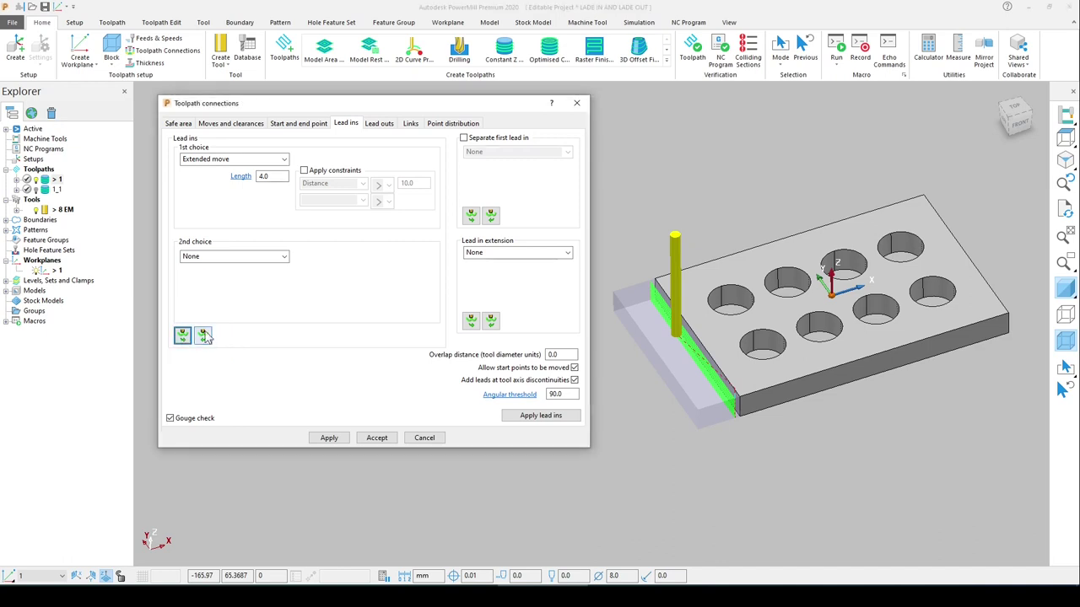
Step: Apply the 4 mm Extended move as both lead-in and lead-out on toolpath 1 and inspect the moves at both plate corners
left_click(561, 418)
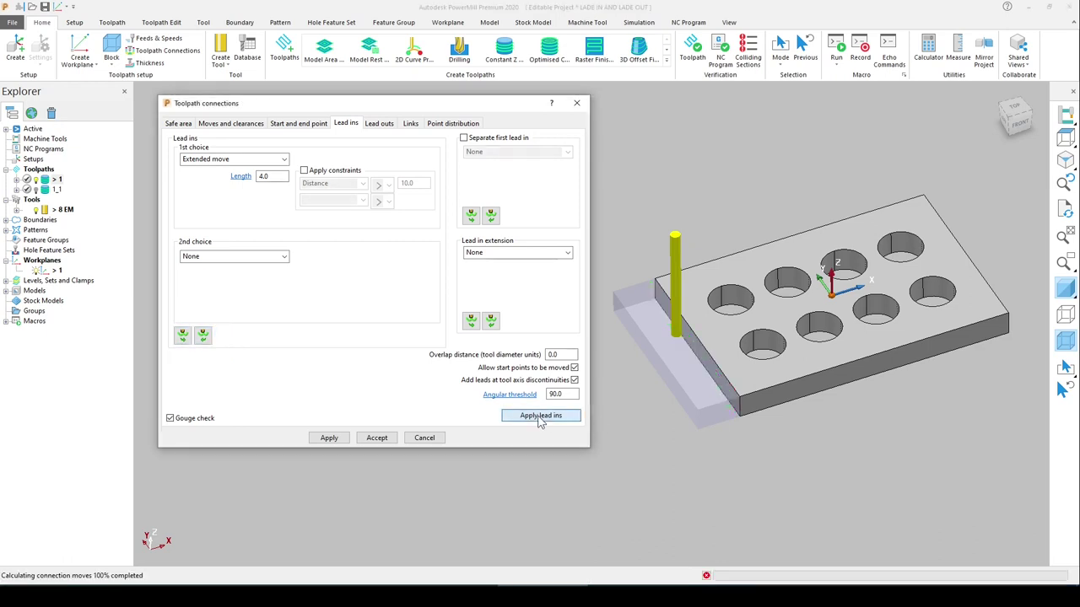
left_click(327, 438)
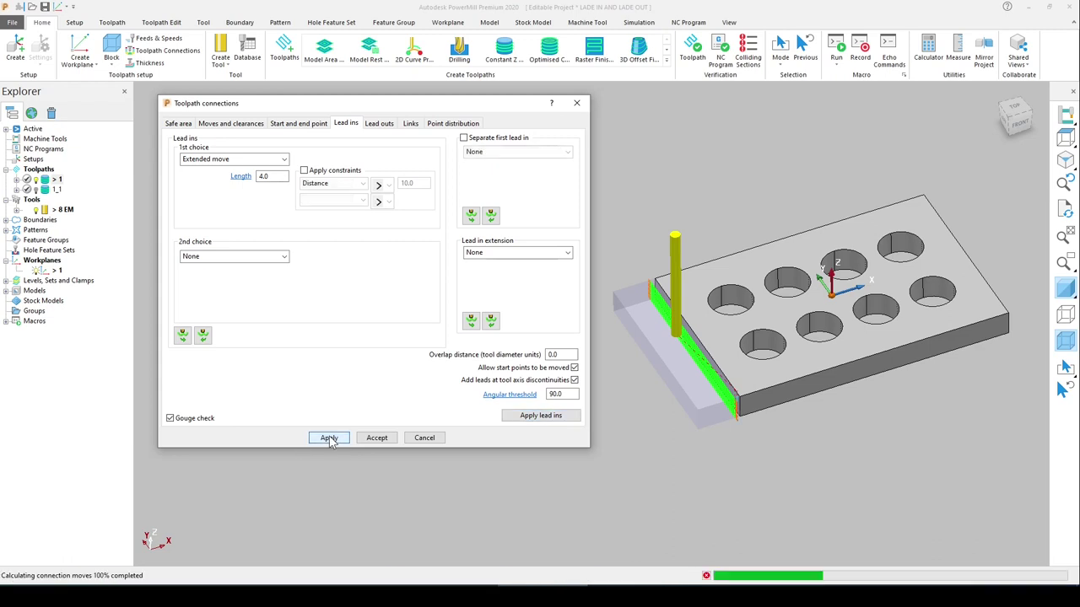
middle_click_drag(670, 380, 793, 316)
scroll(777, 358, "up", 5)
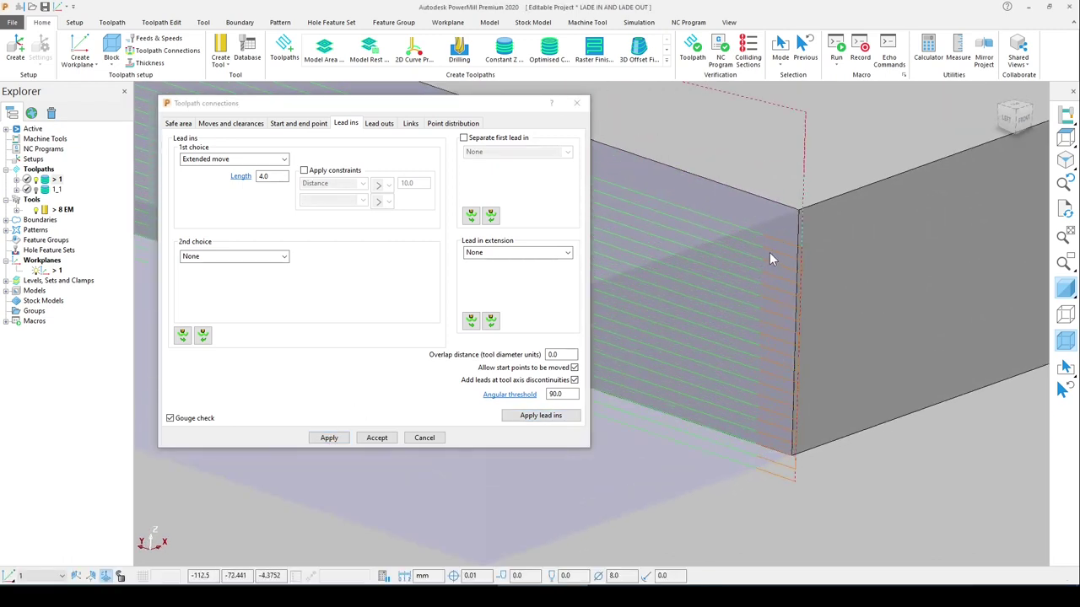
scroll(856, 292, "down", 5)
scroll(714, 279, "up", 5)
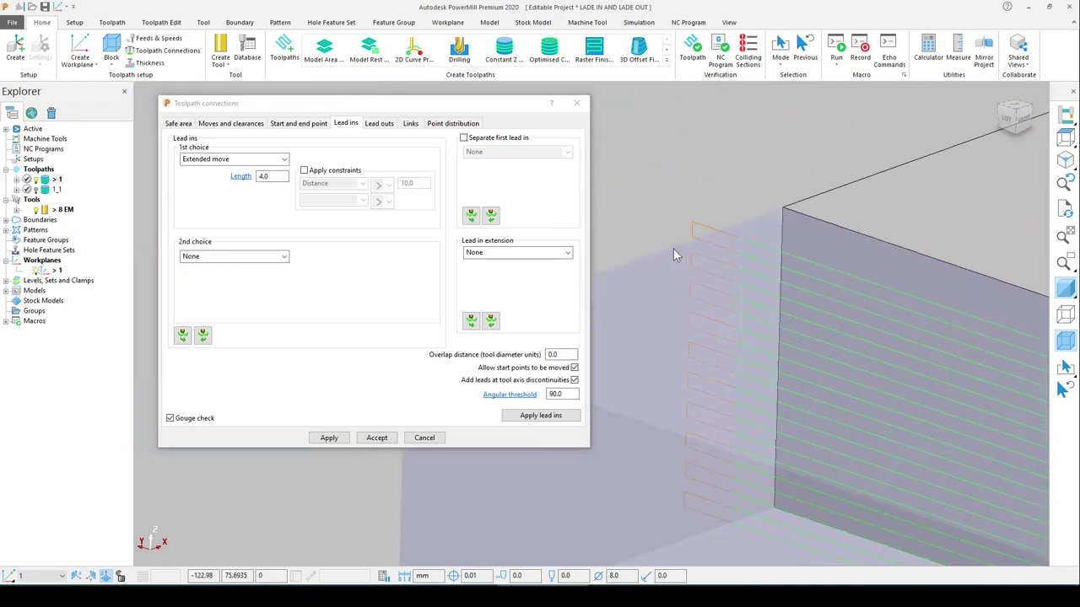
scroll(674, 248, "down", 5)
scroll(835, 335, "up", 5)
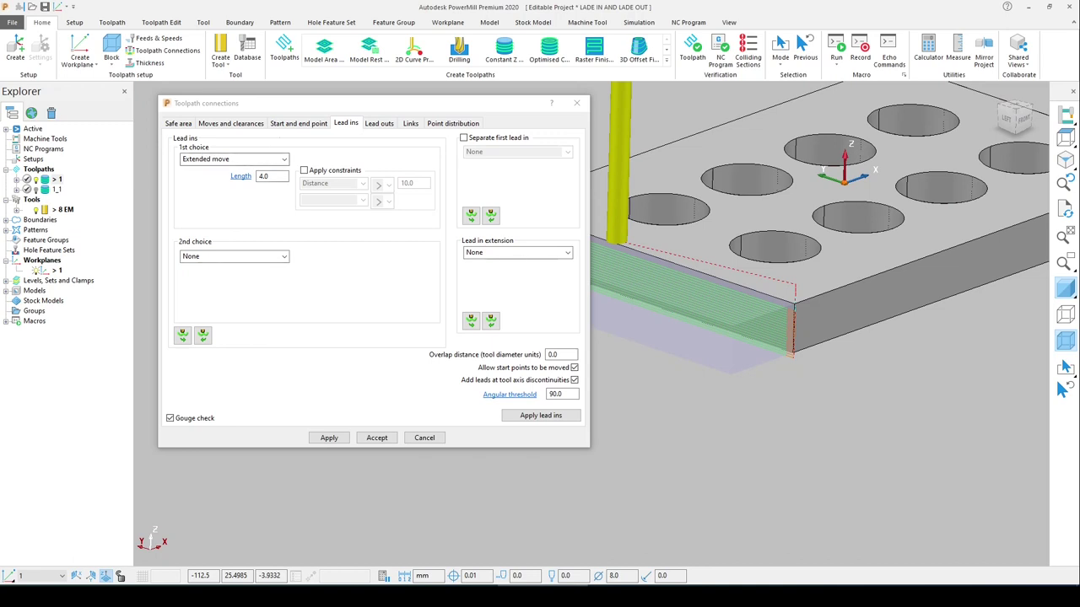
Step: Compare the first-choice lead-out settings with the lead-in settings in the toolpath connections
left_click_drag(324, 107, 368, 140)
left_click(380, 123)
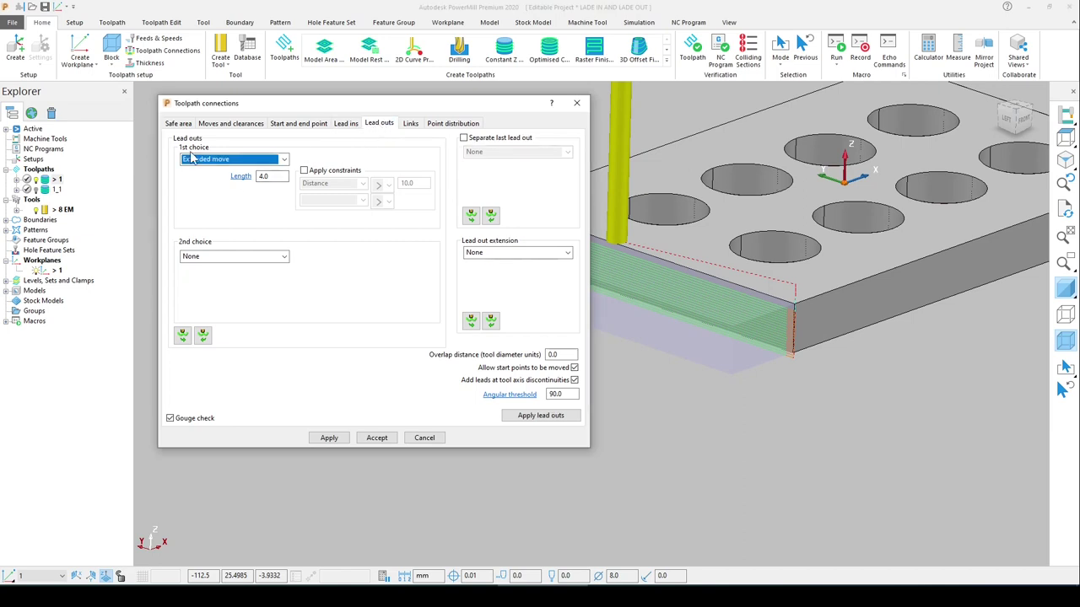
left_click(353, 123)
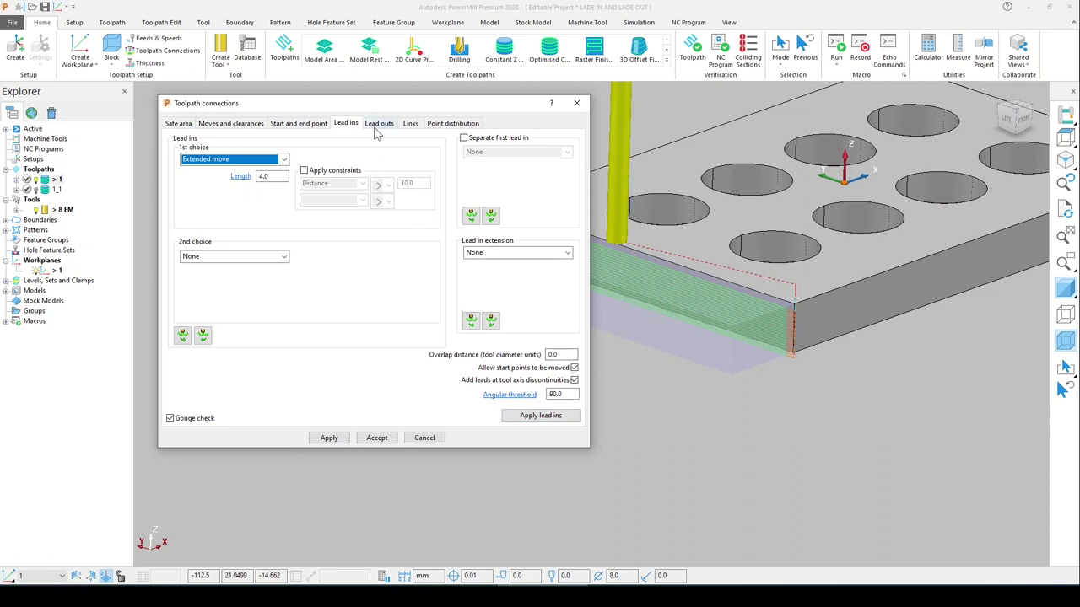
scroll(725, 340, "down", 3)
scroll(751, 333, "up", 2)
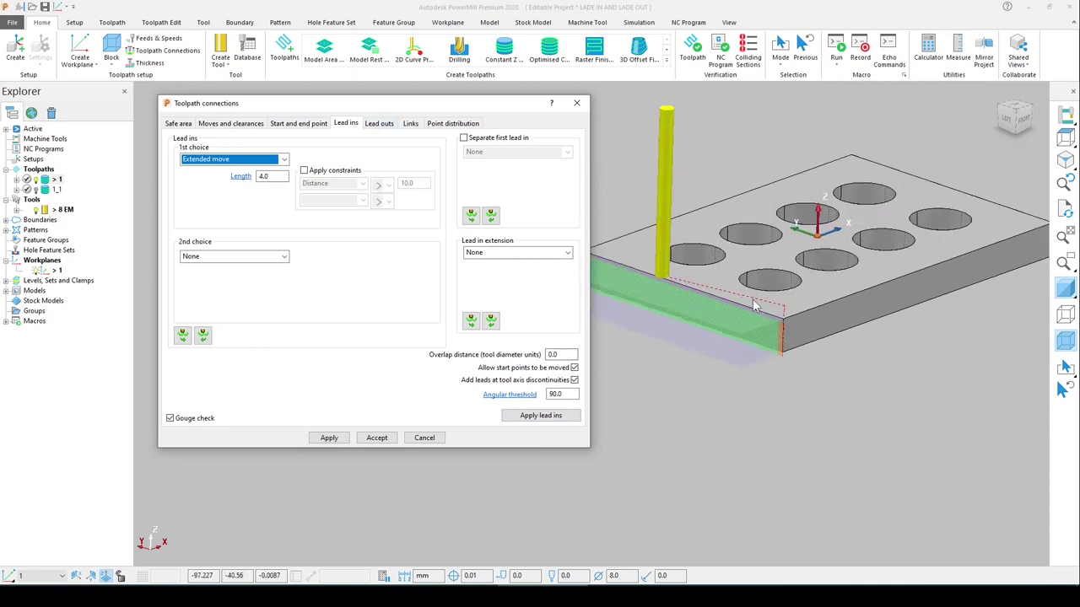
Step: Reset the first-choice lead-in to None, copy that to the lead-outs and apply it to toolpath 1
left_click(285, 159)
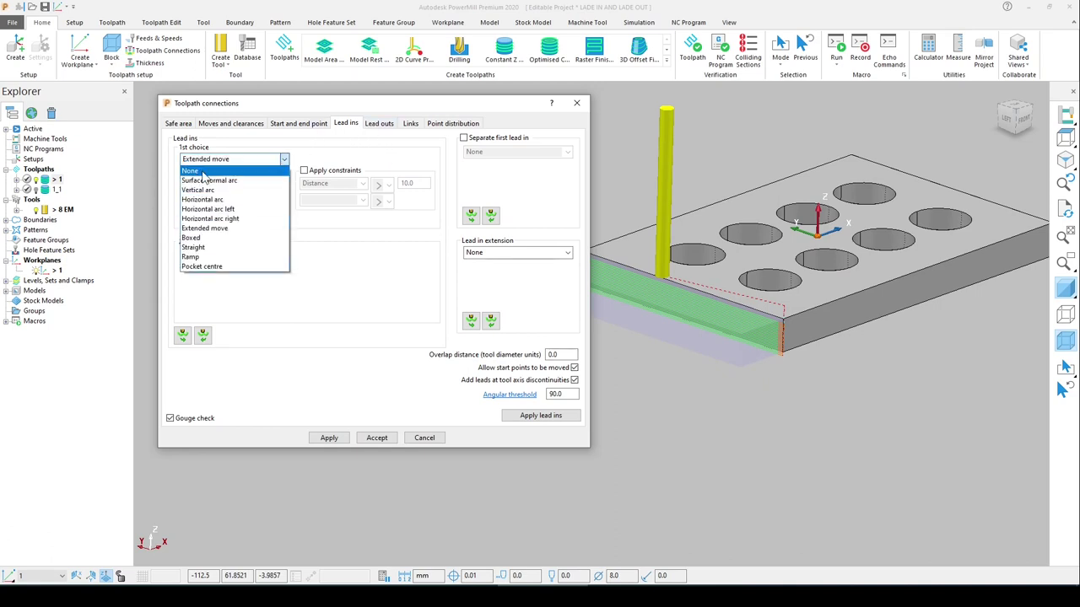
left_click(202, 168)
left_click(182, 335)
left_click(329, 438)
scroll(799, 327, "down", 2)
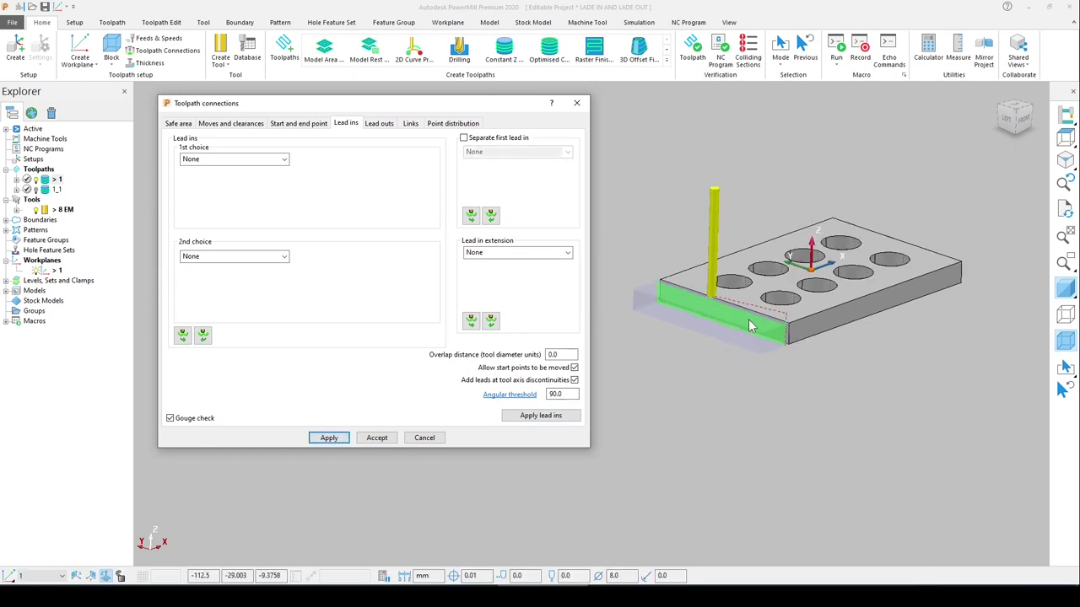
scroll(779, 326, "up", 4)
Step: Apply a 4 mm Extended move as the lead-in only, without copying it to the lead-outs, and inspect the resulting corner moves
left_click(254, 159)
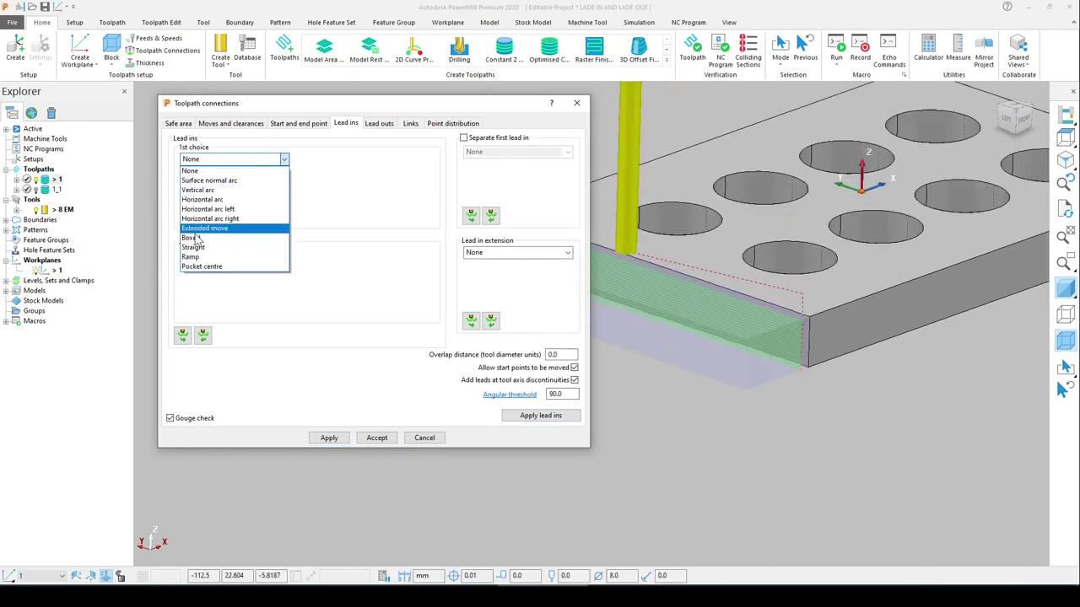
left_click(249, 227)
double_click(272, 177)
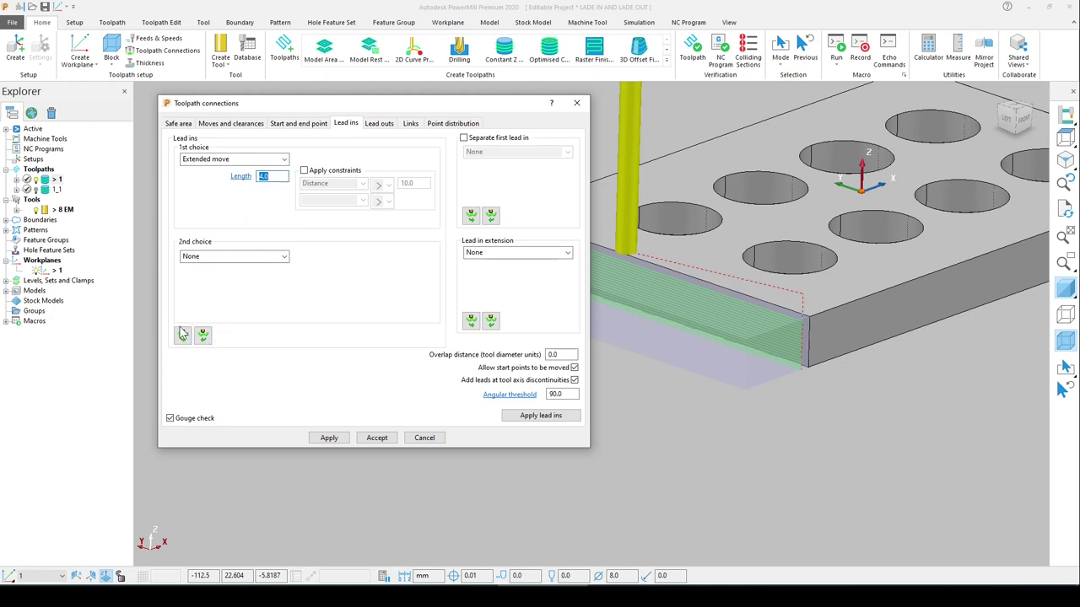
left_click(332, 440)
scroll(807, 324, "down", 4)
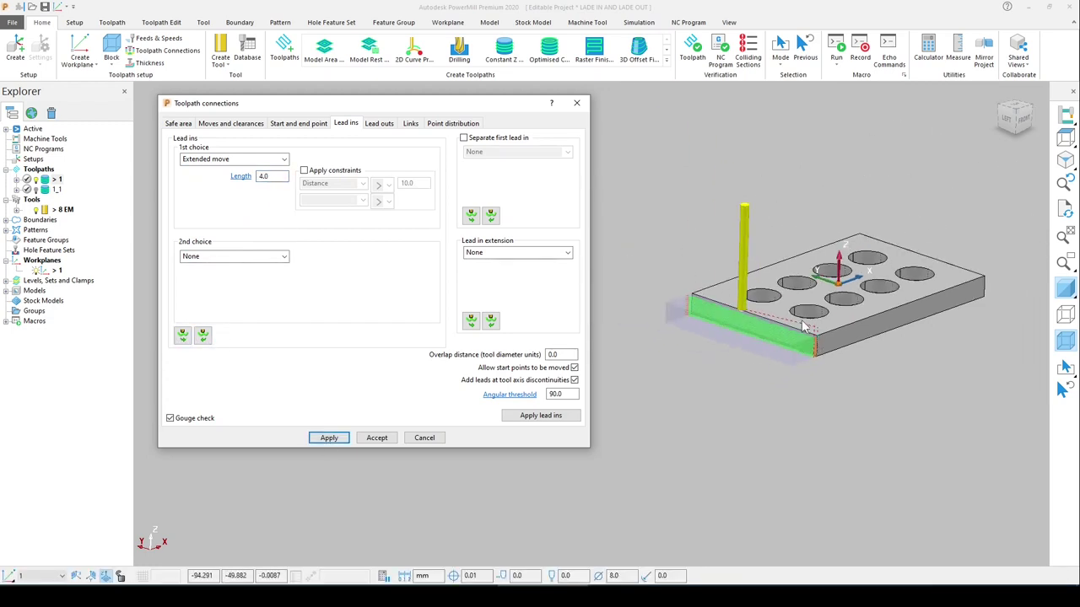
scroll(687, 304, "up", 6)
scroll(659, 244, "up", 3)
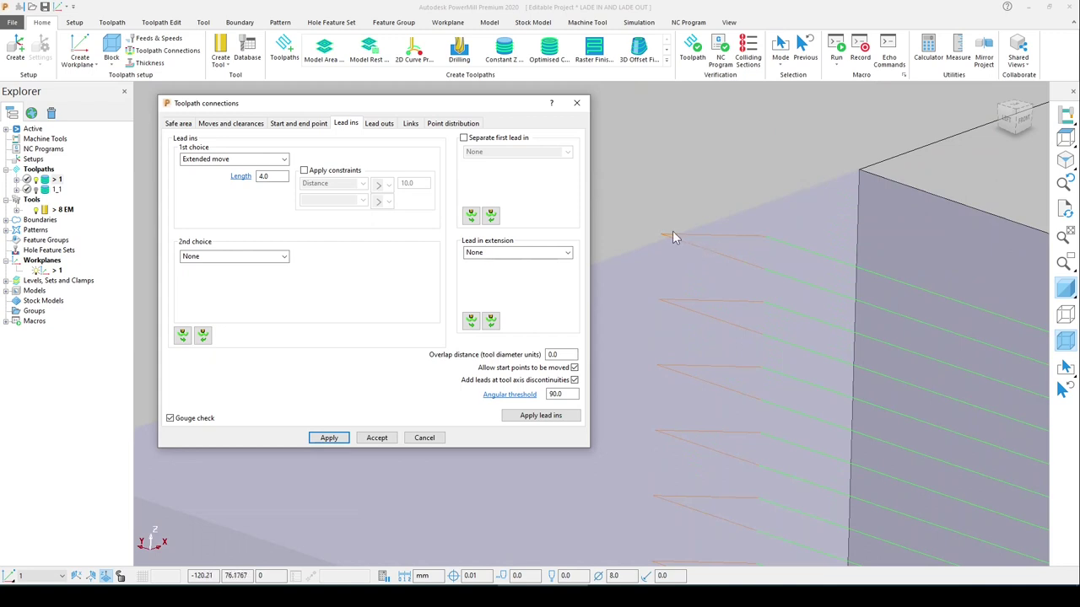
left_click(329, 437)
scroll(651, 245, "down", 5)
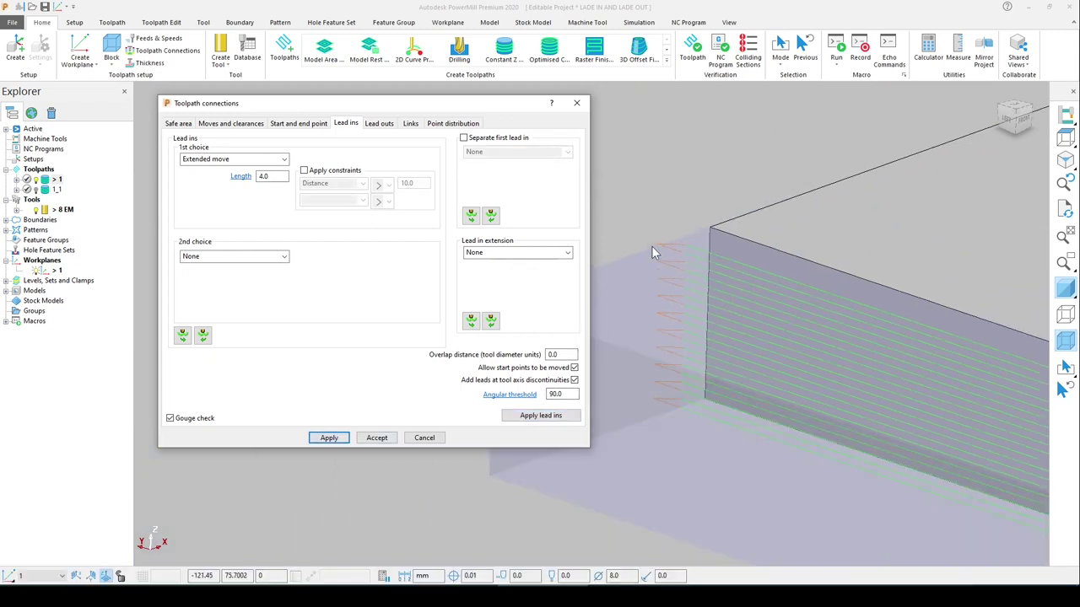
Step: Remove the Extended move by setting the first-choice lead-in back to None, matching the lead-outs and reapplying the connections
left_click(254, 160)
left_click(253, 169)
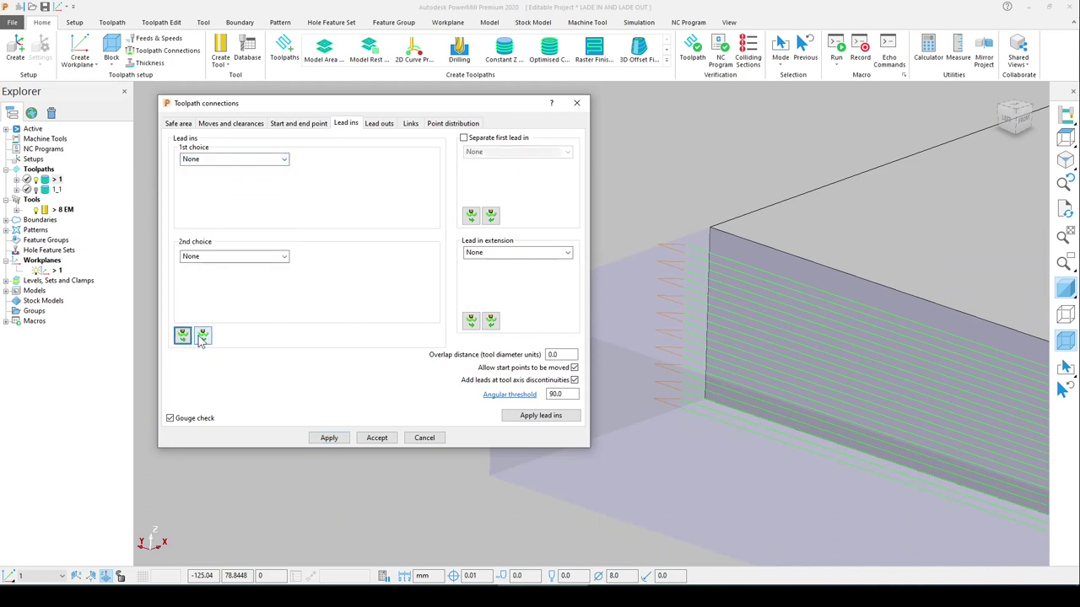
left_click(522, 417)
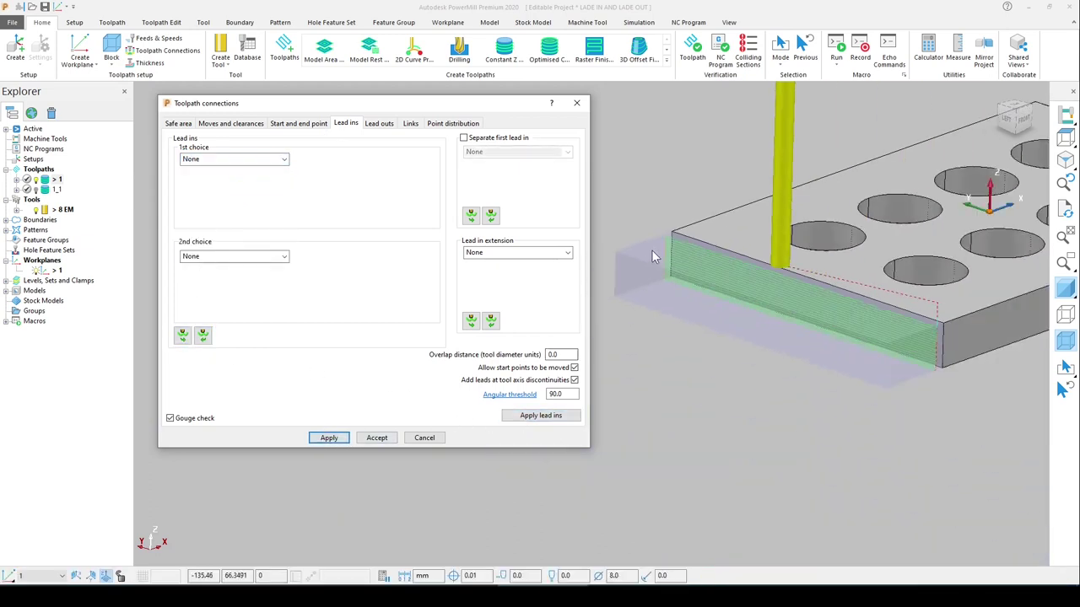
Step: Set the first-choice lead-in to Extended move with a length of 5 mm, apply it without matching lead-outs and inspect the corner moves
left_click(236, 159)
left_click(245, 231)
double_click(273, 177)
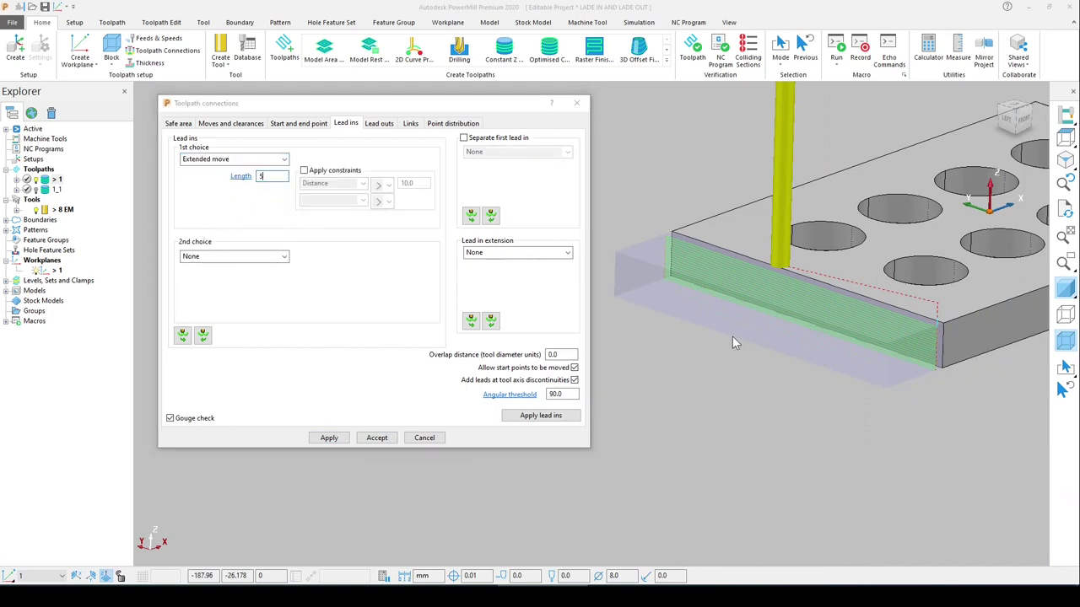
middle_click_drag(732, 335, 728, 346)
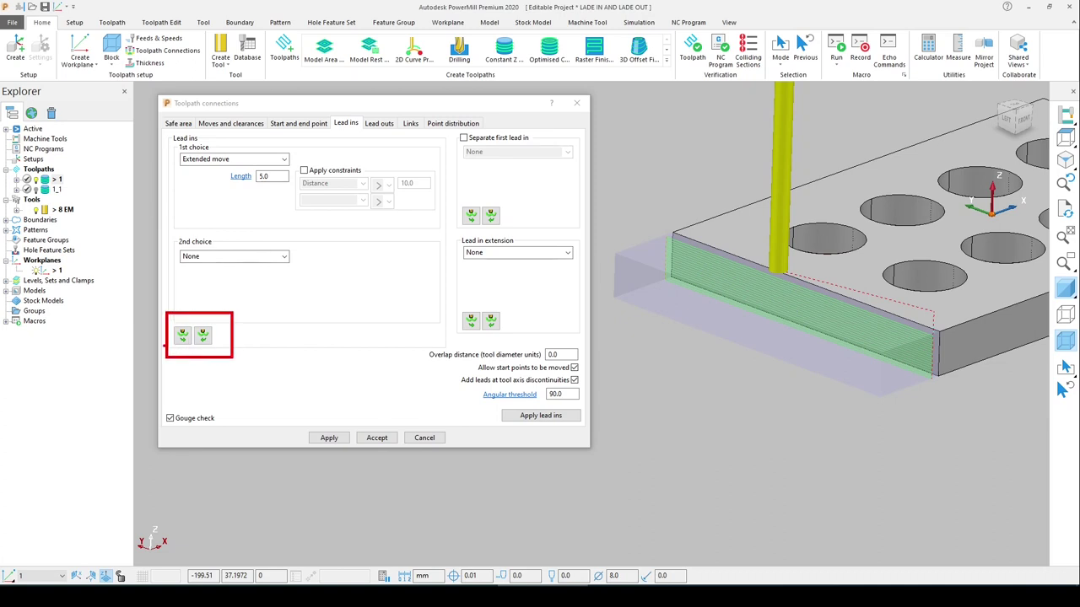
left_click(203, 336)
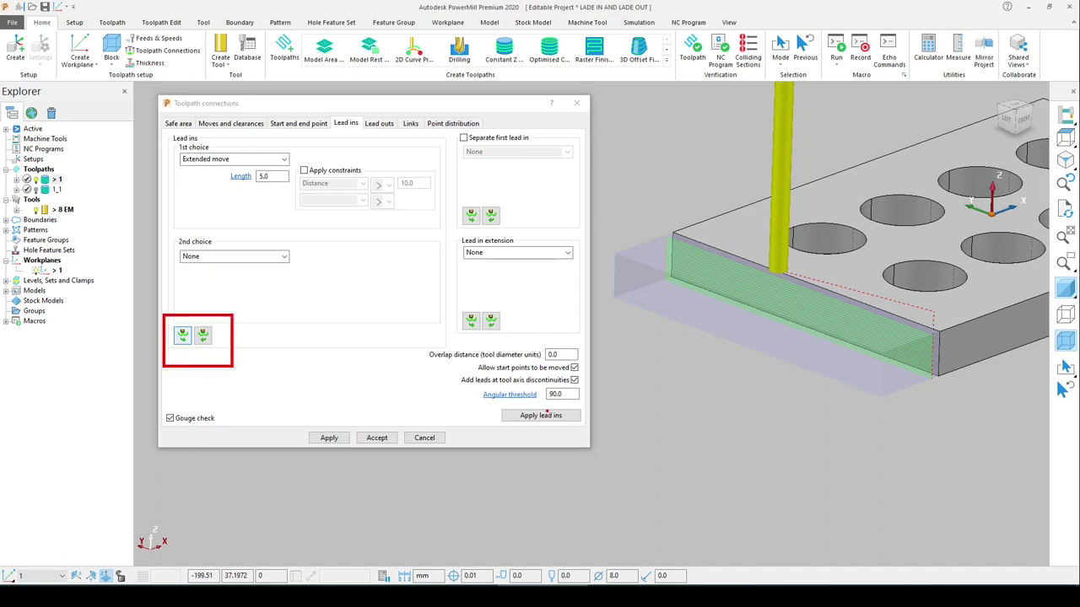
left_click(521, 418)
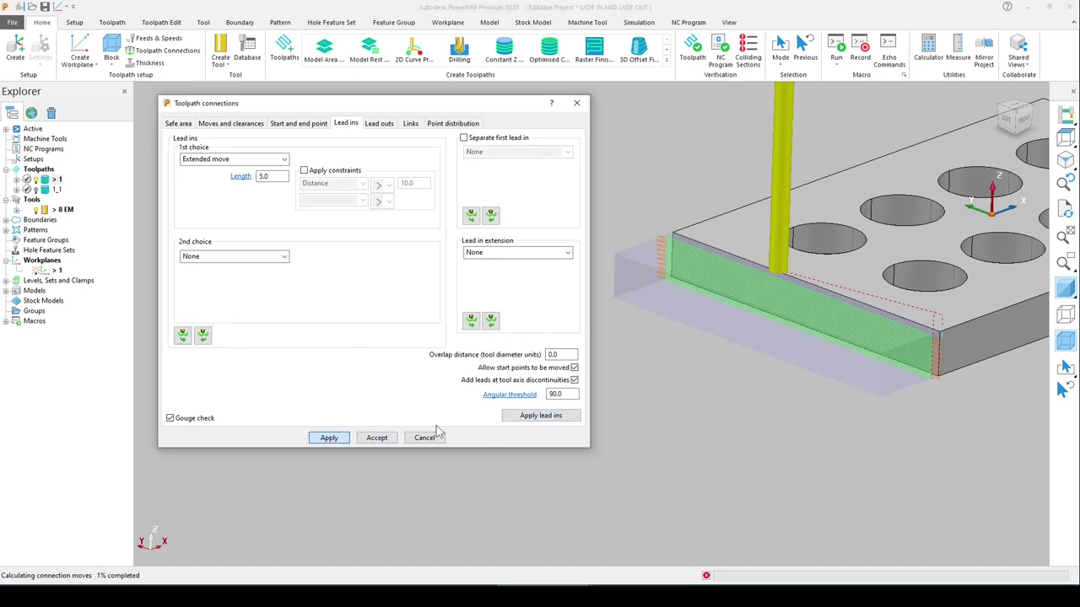
scroll(688, 243, "up", 6)
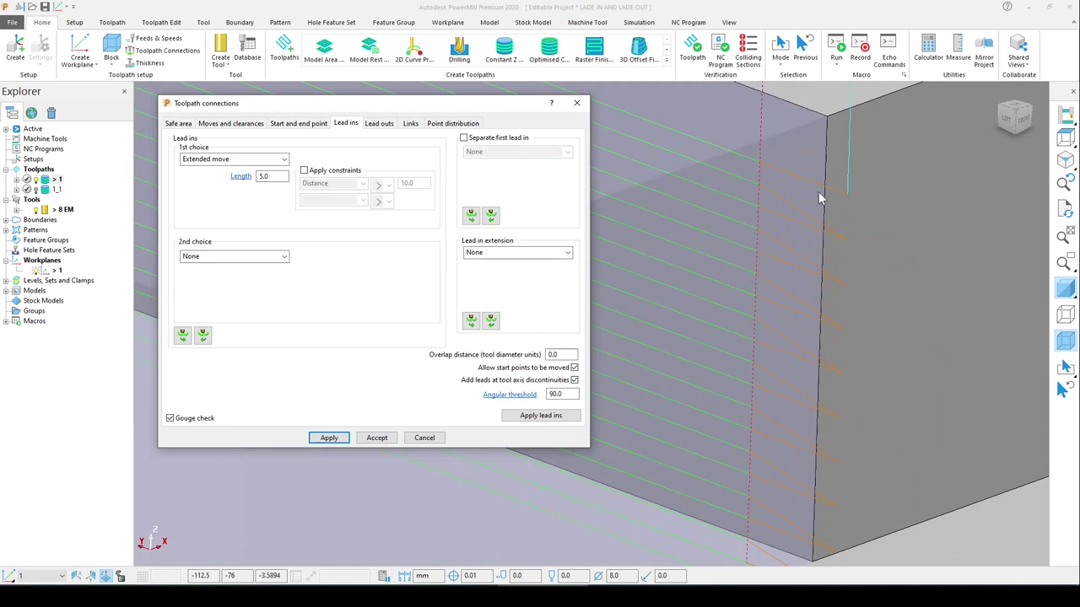
scroll(835, 332, "down", 8)
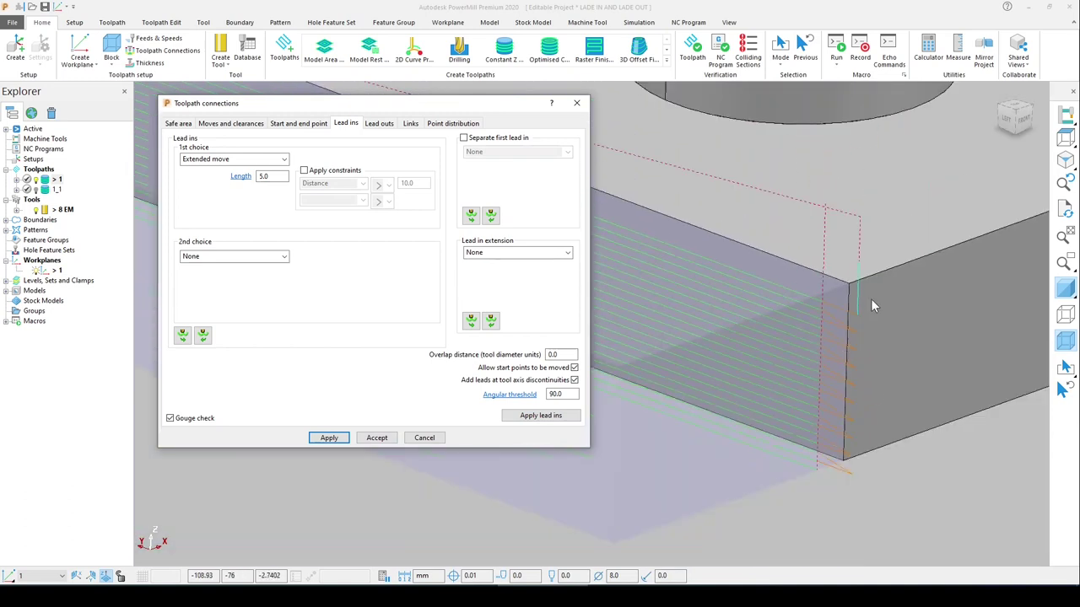
scroll(619, 252, "down", 5)
Step: Copy the 5 mm Extended move lead-in to the lead-outs, apply it and examine toolpath 1's entry and exit moves
left_click(187, 338)
left_click(201, 337)
left_click(516, 417)
left_click(328, 441)
scroll(675, 261, "up", 6)
scroll(667, 278, "up", 2)
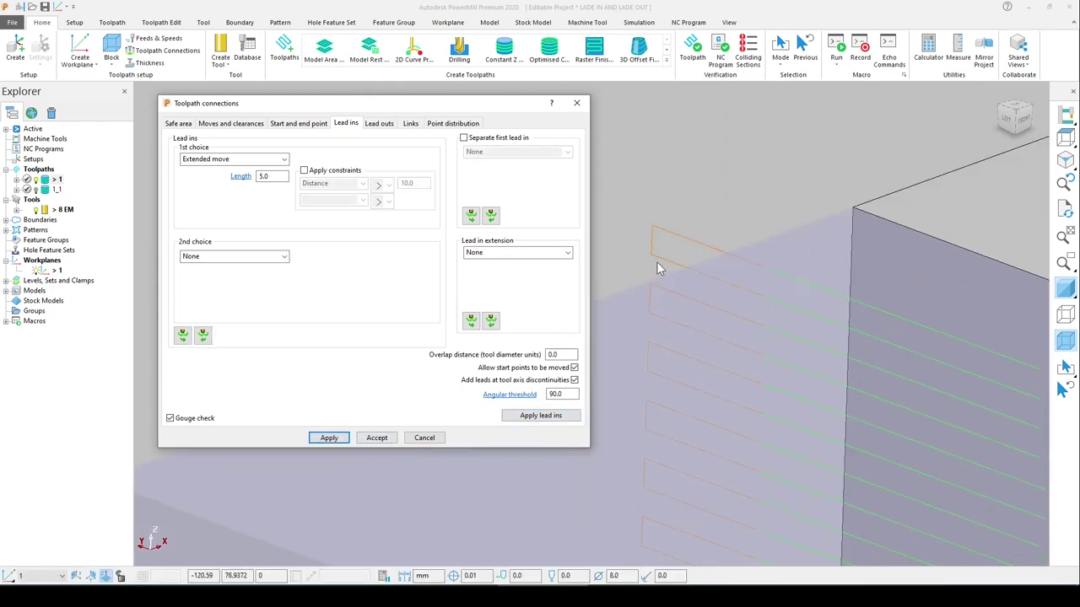
scroll(651, 236, "down", 3)
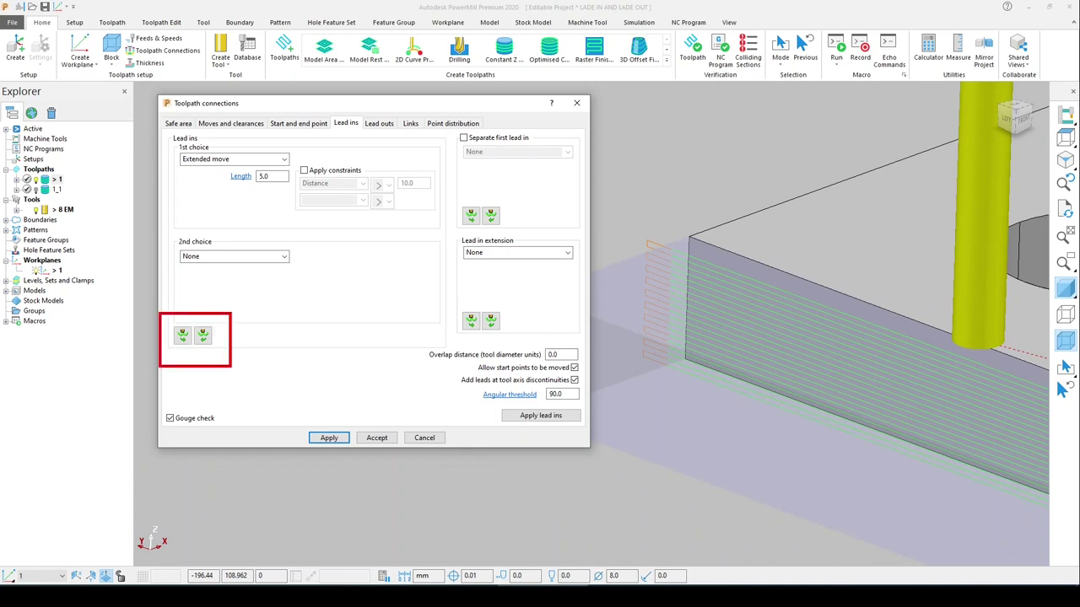
scroll(672, 292, "down", 5)
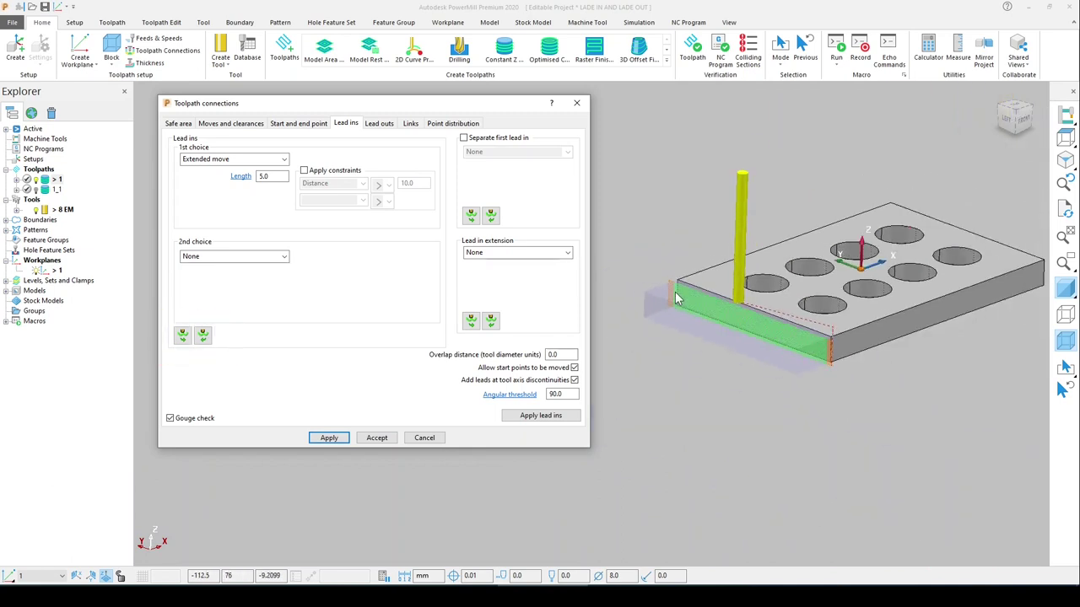
left_click(1065, 137)
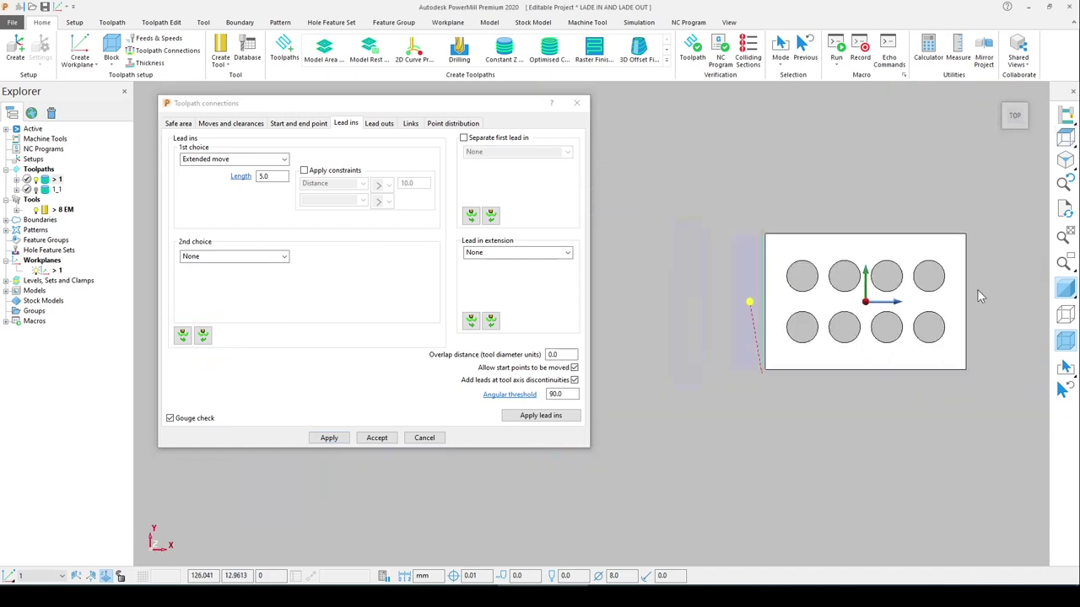
scroll(760, 319, "up", 5)
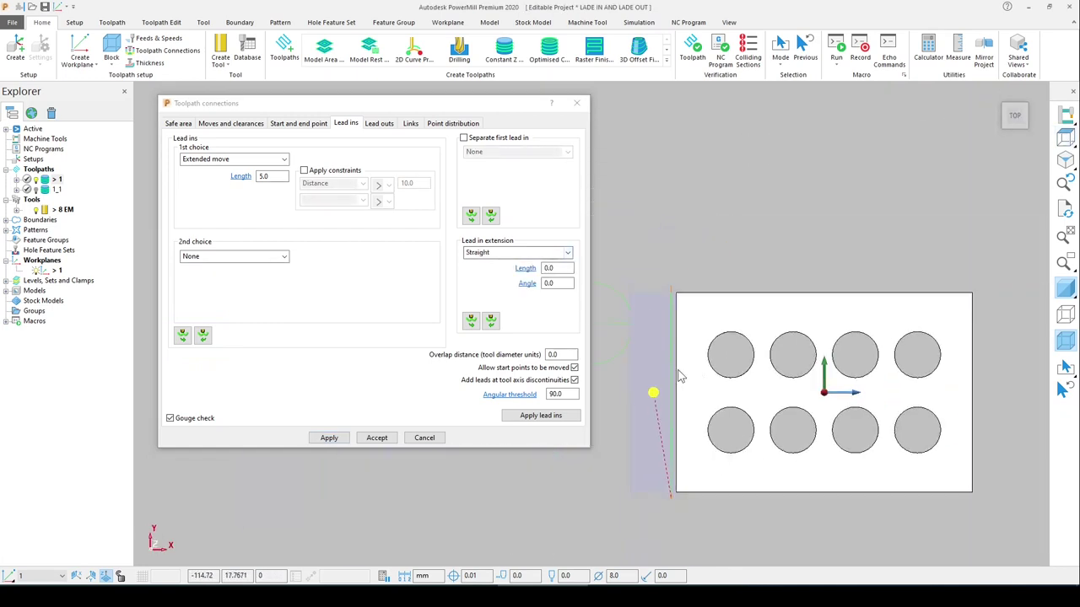
left_click(239, 159)
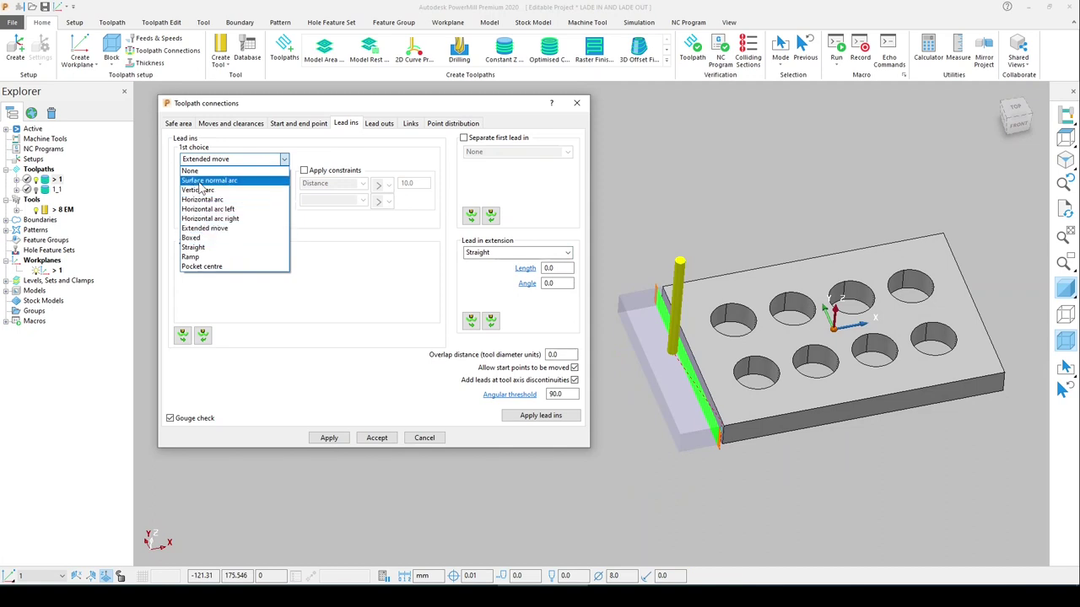
left_click(202, 182)
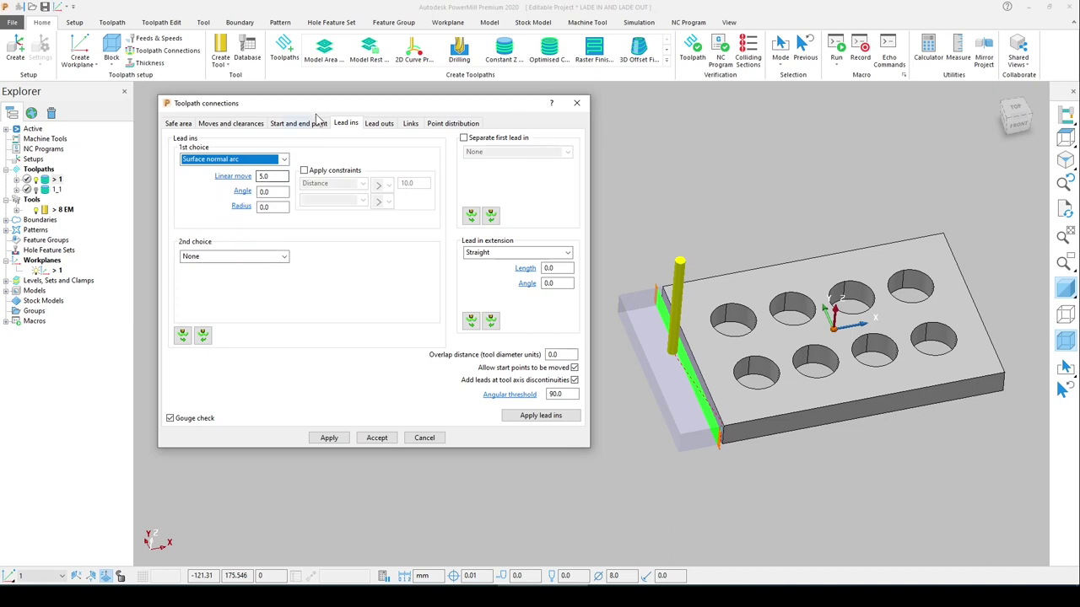
left_click_drag(314, 106, 261, 98)
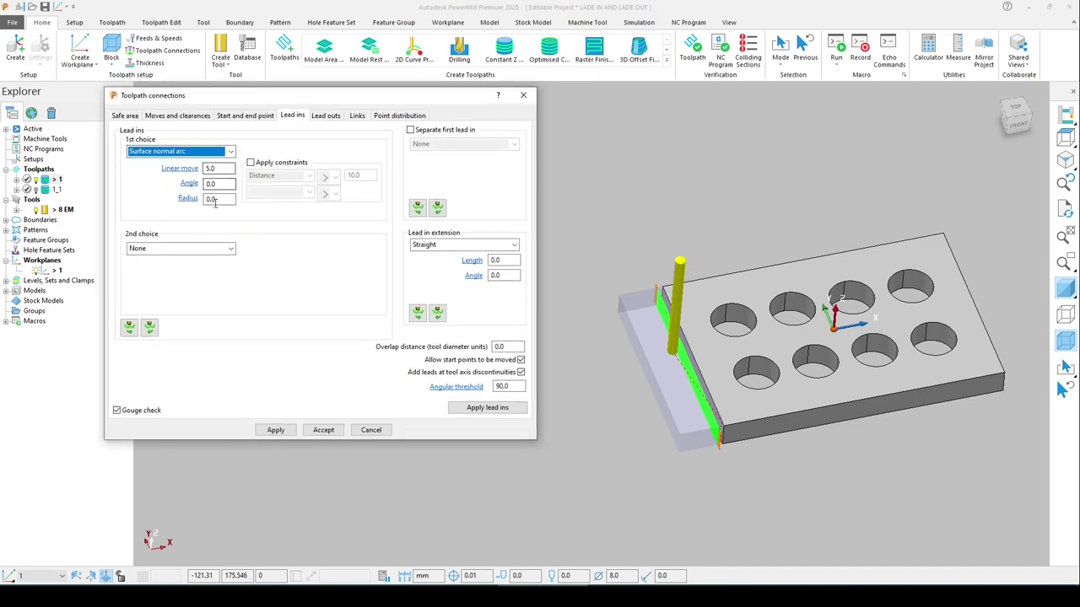
left_click(1065, 138)
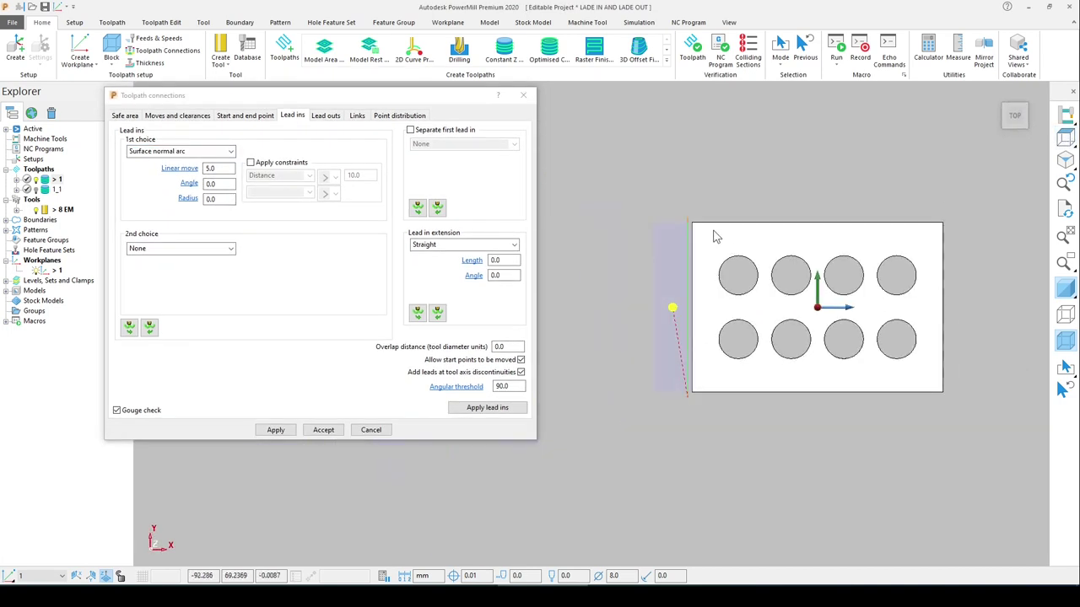
scroll(713, 236, "up", 5)
Step: Reset the first-choice lead-in to None, match the lead-outs, apply the connections and inspect toolpath 1's bare ends
left_click(147, 151)
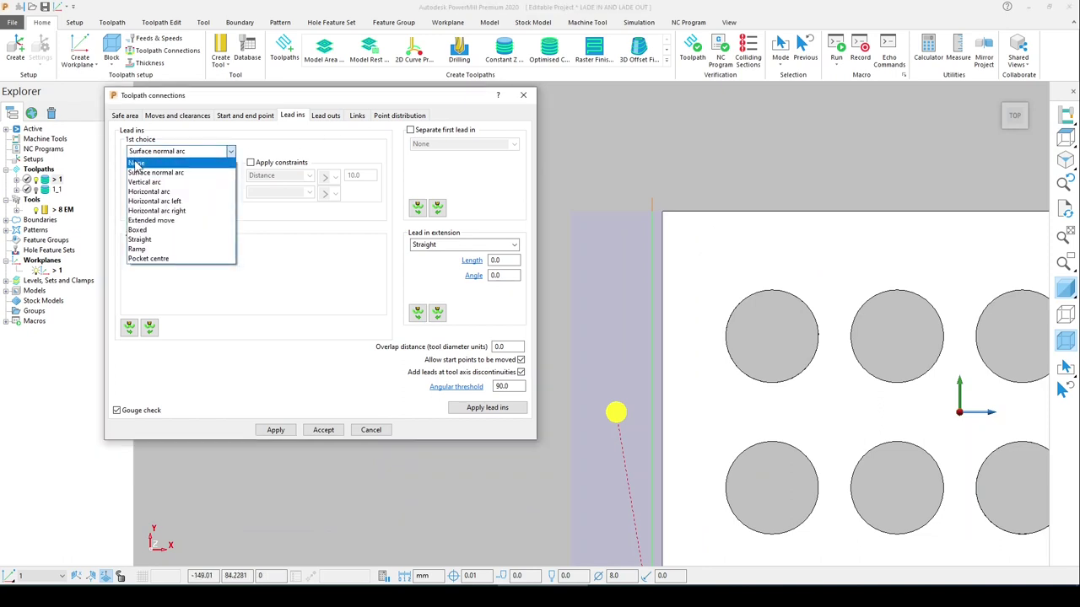
left_click(148, 160)
left_click(133, 329)
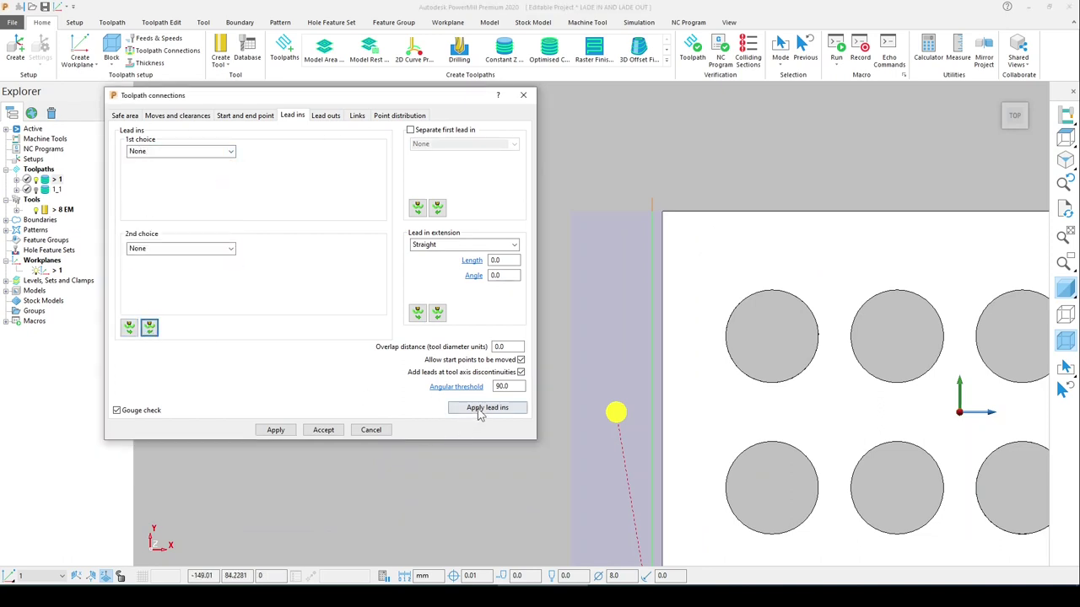
left_click(289, 430)
middle_click_drag(714, 320, 673, 219)
scroll(612, 248, "up", 5)
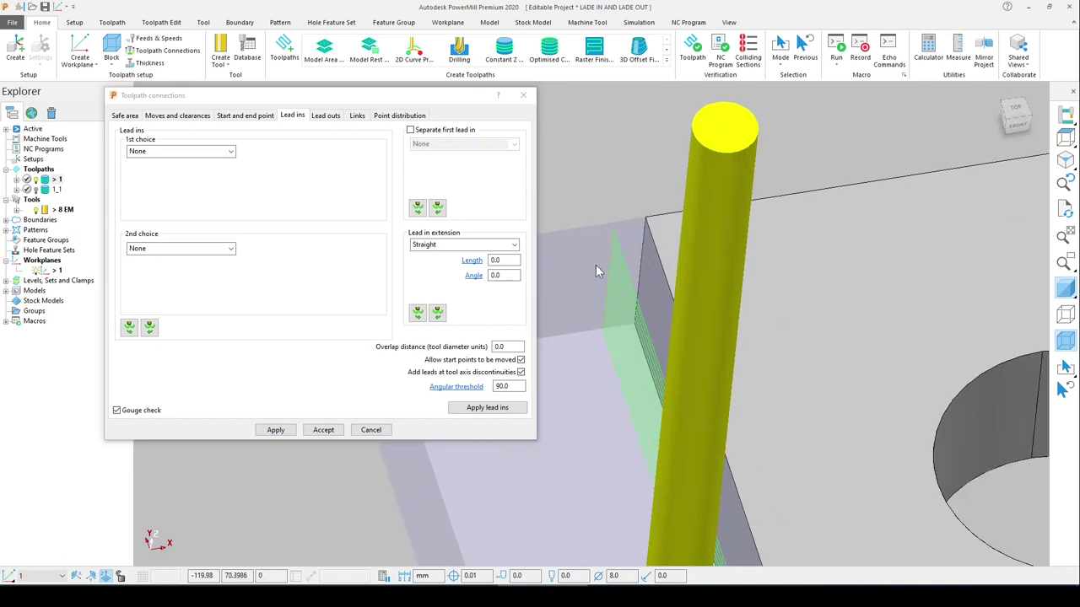
scroll(717, 321, "down", 4)
middle_click_drag(760, 329, 777, 217)
scroll(606, 317, "up", 2)
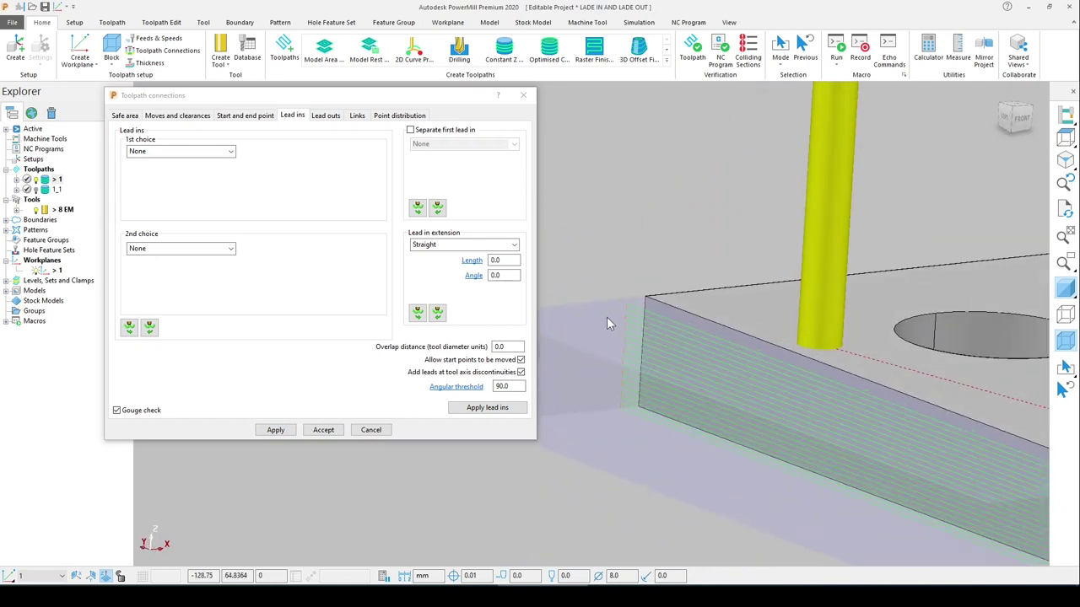
Step: Set the first-choice lead-in to Surface normal arc with linear move 4, angle 45 and radius 10
left_click(213, 152)
left_click(156, 172)
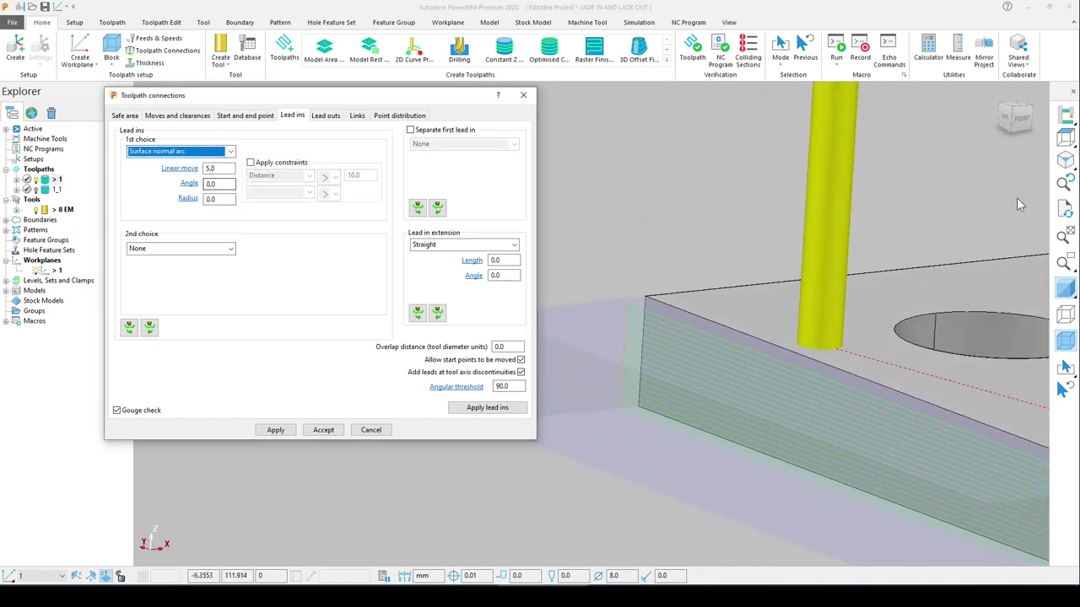
left_click(1069, 141)
scroll(791, 333, "down", 4)
scroll(738, 276, "up", 6)
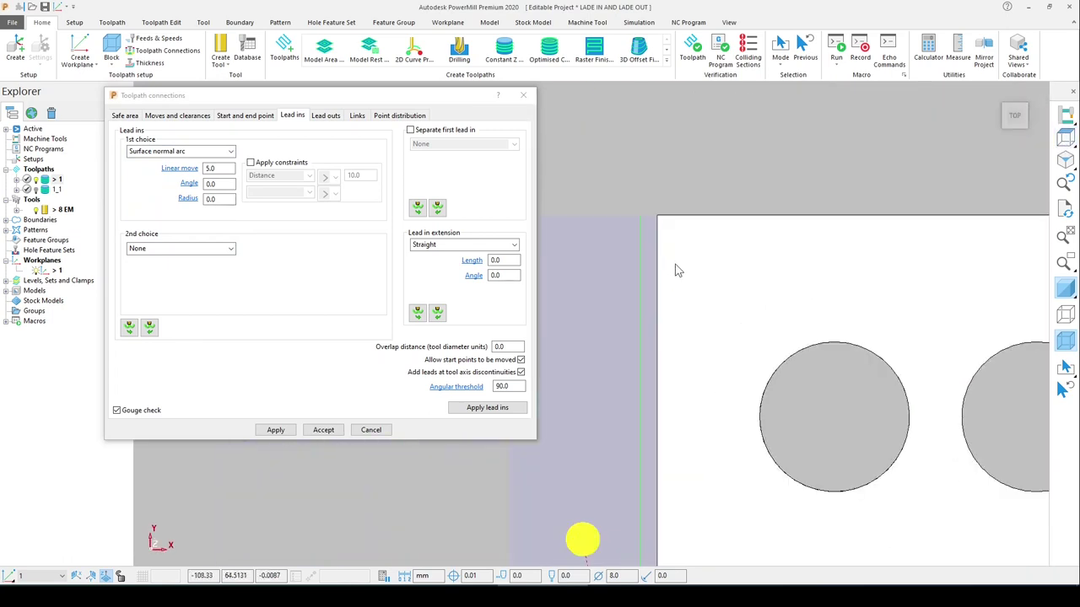
double_click(215, 184)
left_click_drag(226, 168, 201, 168)
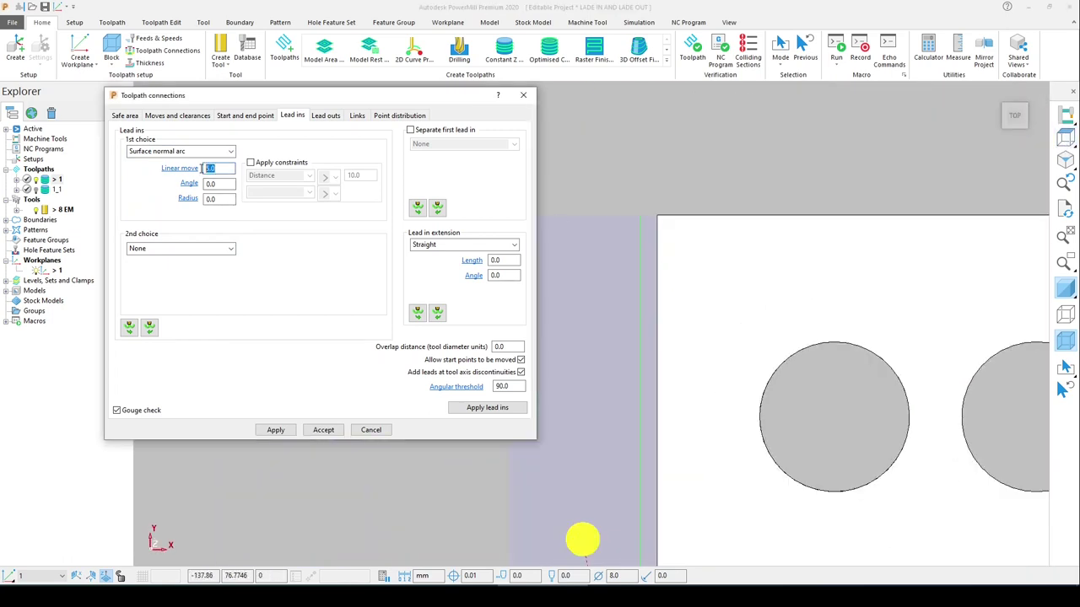
scroll(633, 216, "up", 3)
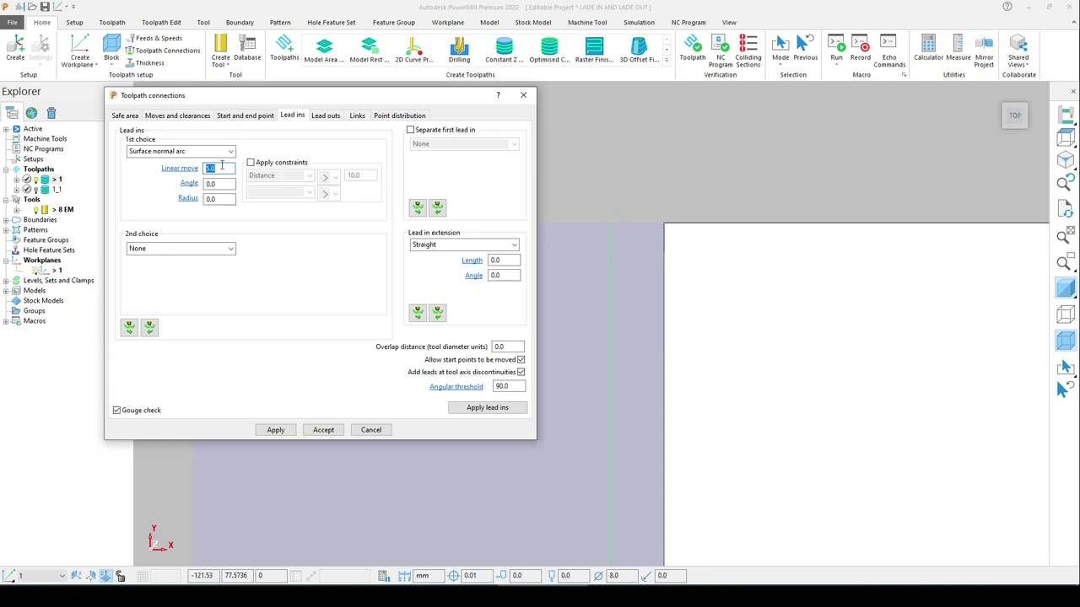
type("4")
key("Tab")
key("Tab")
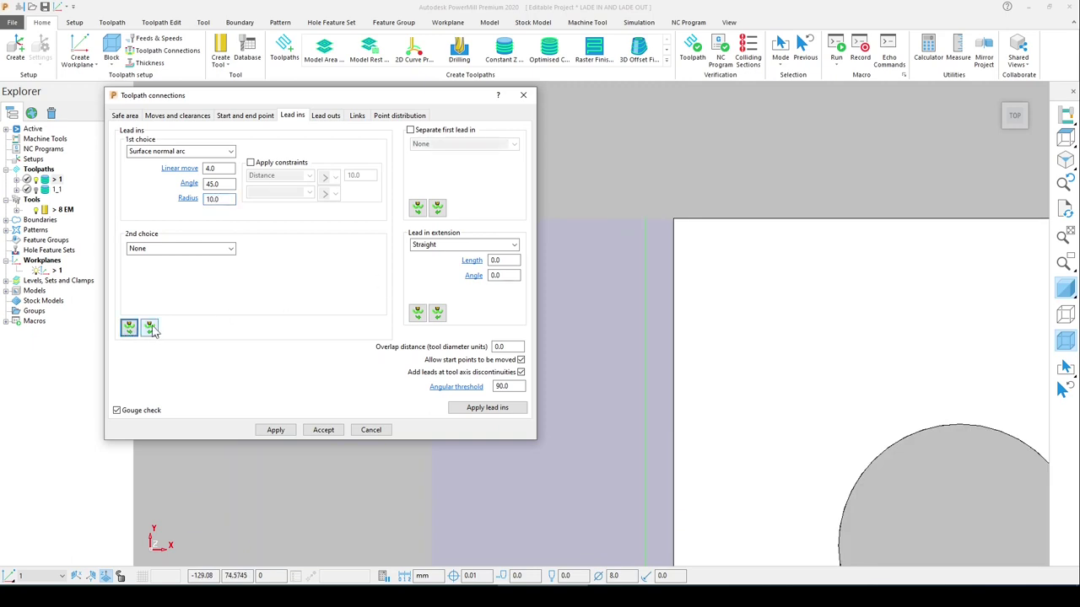
Step: Copy the surface normal arc to the lead-outs, apply it and examine the resulting arc at the plate's corner
left_click(479, 409)
left_click(275, 430)
scroll(629, 202, "up", 3)
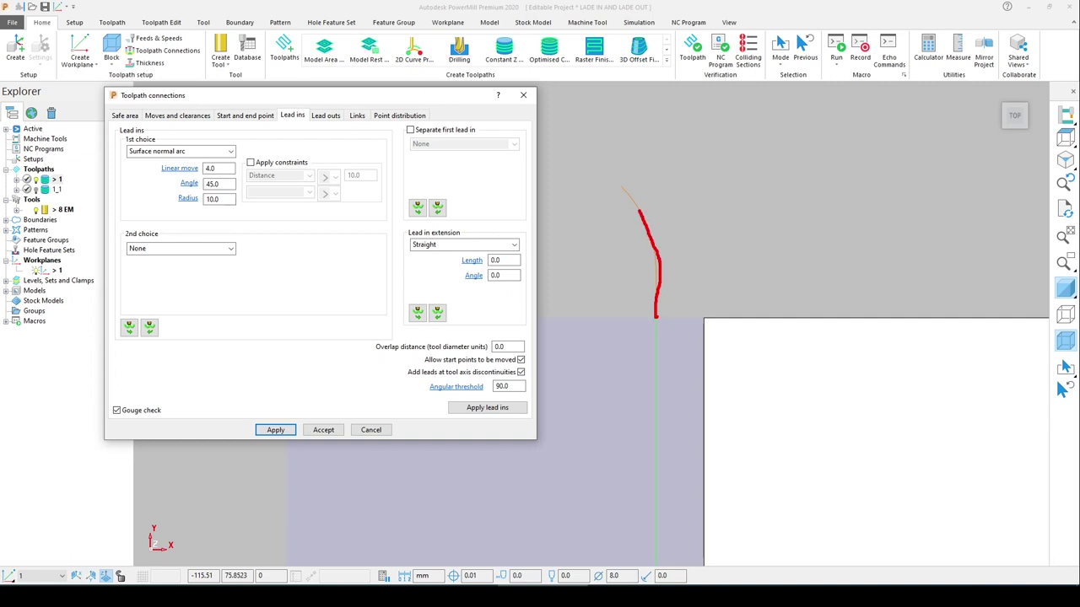
key("Escape")
mouse_move(653, 320)
left_mouse_down()
mouse_move(638, 214)
mouse_move(576, 161)
left_mouse_up()
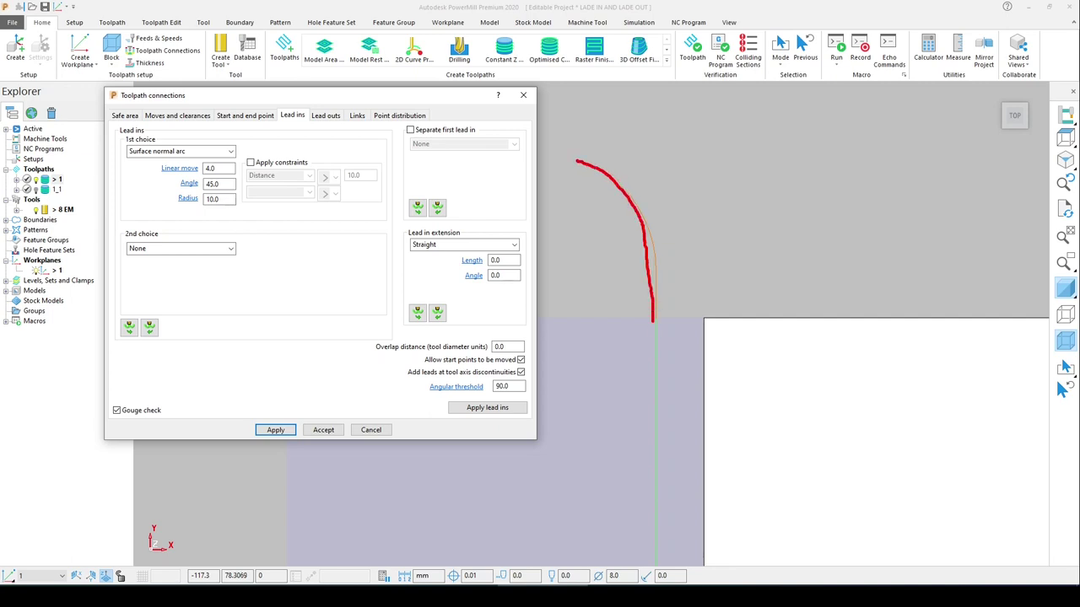
key("Escape")
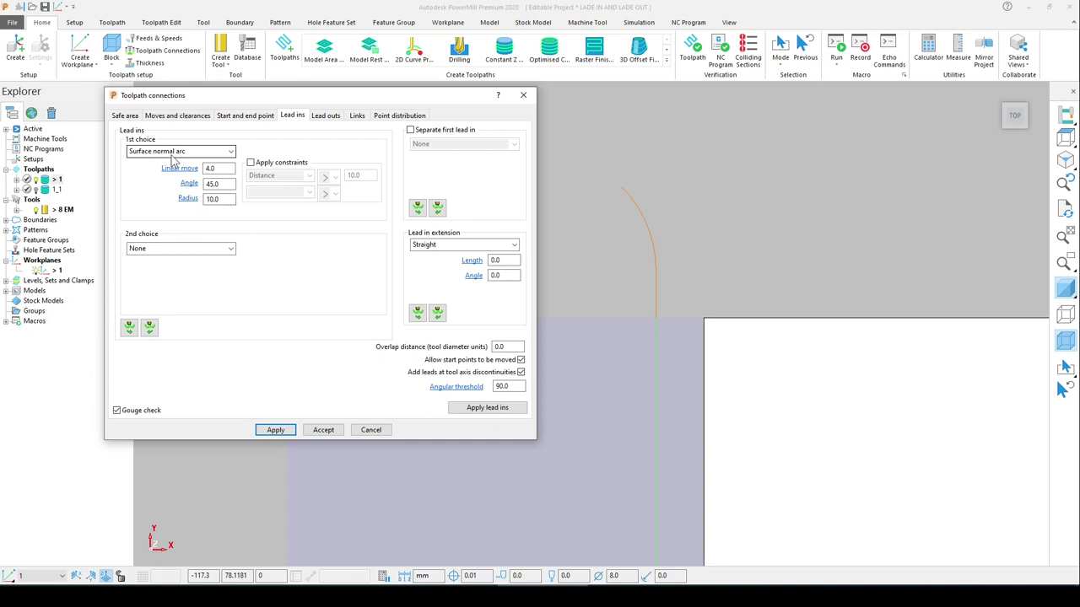
Step: Examine toolpath 1's arc entry and exit moves at the plate's edge from isometric and top views
scroll(649, 255, "down", 5)
middle_click_drag(676, 253, 785, 274)
scroll(777, 210, "down", 4)
scroll(589, 292, "up", 8)
scroll(579, 260, "down", 5)
middle_click_drag(581, 270, 607, 355)
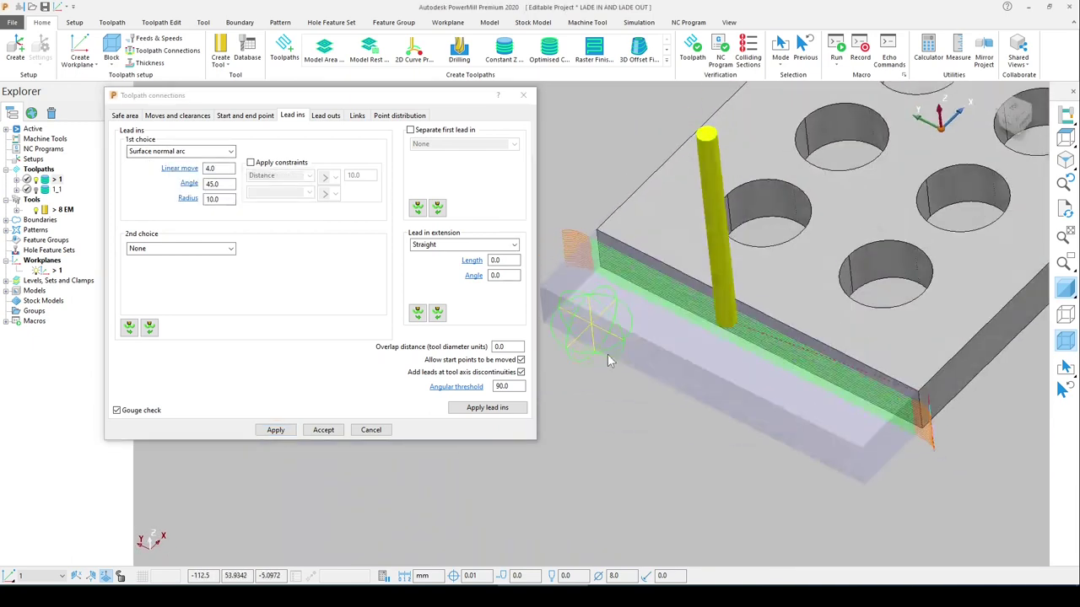
scroll(594, 256, "up", 4)
middle_click_drag(594, 256, 609, 314)
left_click(1065, 138)
left_click_drag(433, 104, 265, 164)
scroll(549, 282, "down", 3)
scroll(561, 177, "up", 6)
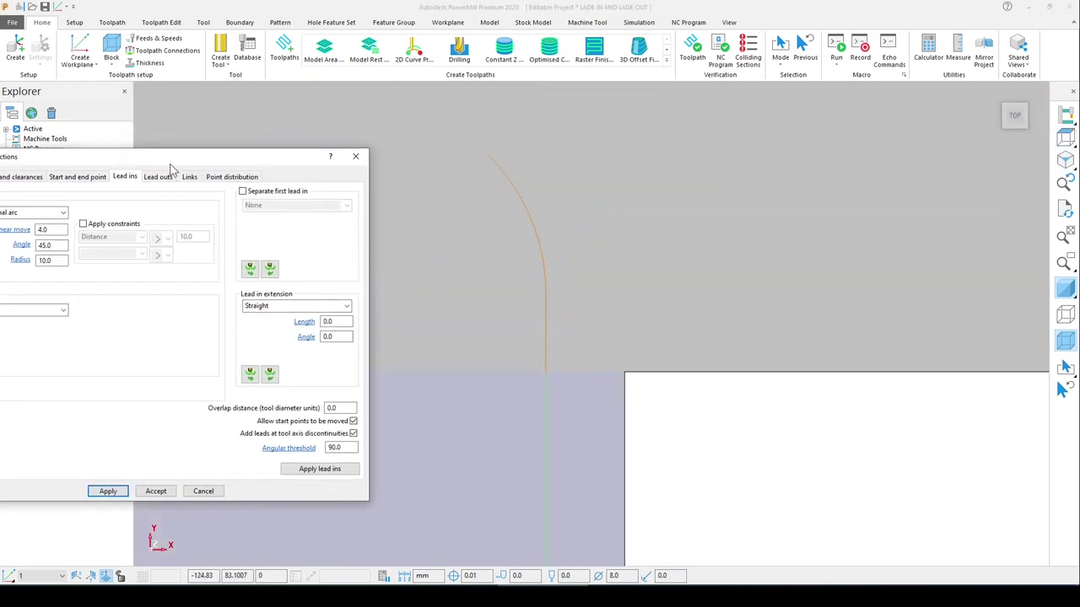
left_click_drag(170, 158, 202, 151)
scroll(622, 255, "down", 4)
scroll(630, 277, "up", 4)
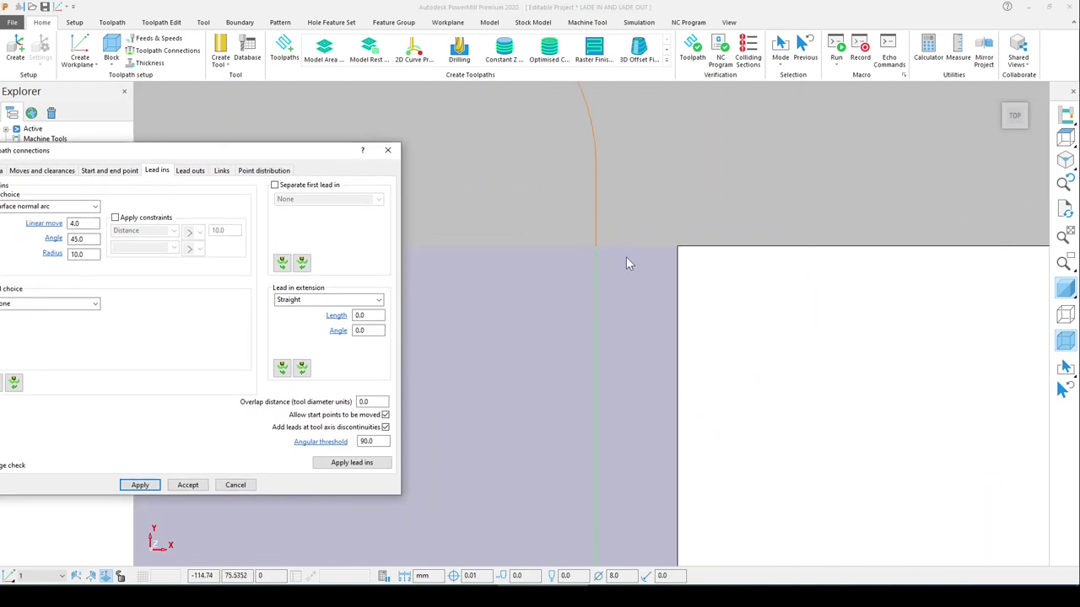
Step: Try a more opaque block with a Y length of 160 mm to compare its edge with the linear lead-in
left_click(112, 47)
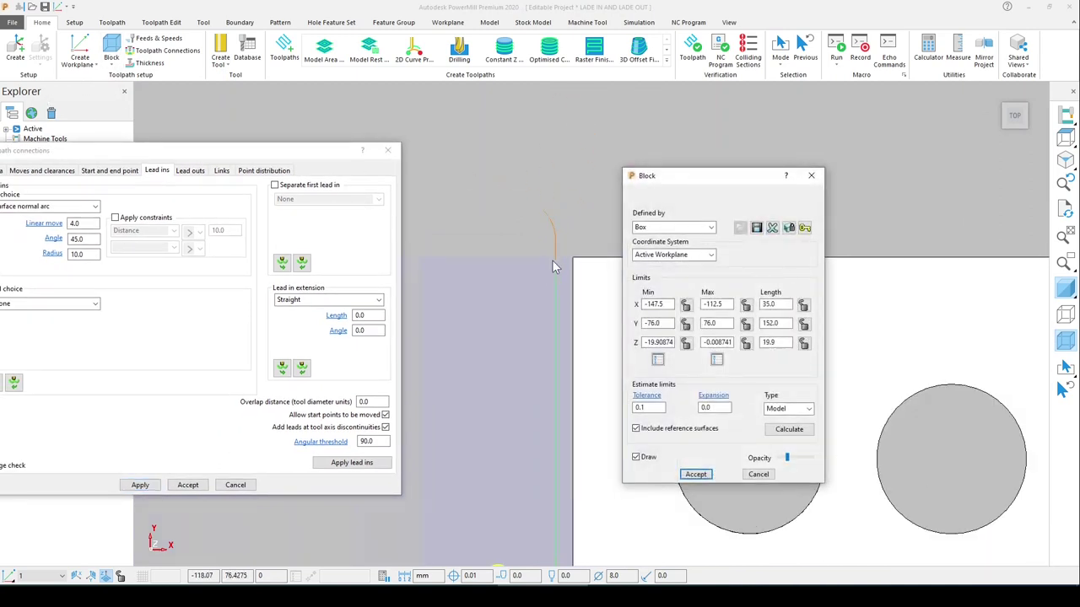
left_click(803, 457)
left_click(806, 457)
scroll(561, 259, "up", 6)
scroll(577, 263, "up", 4)
scroll(469, 248, "down", 5)
scroll(495, 237, "up", 5)
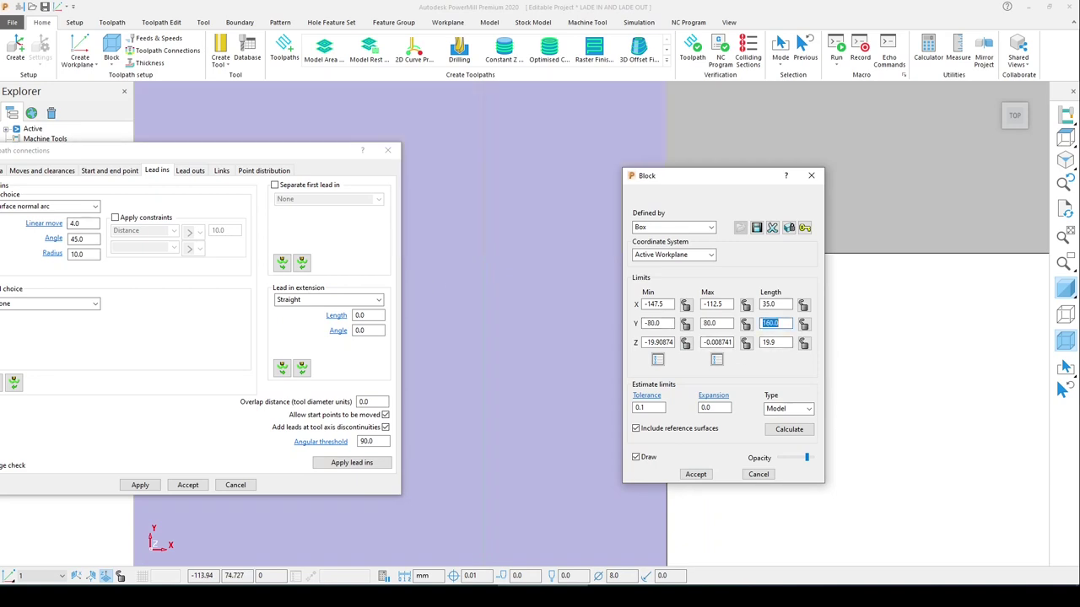
scroll(543, 243, "down", 4)
scroll(518, 189, "up", 3)
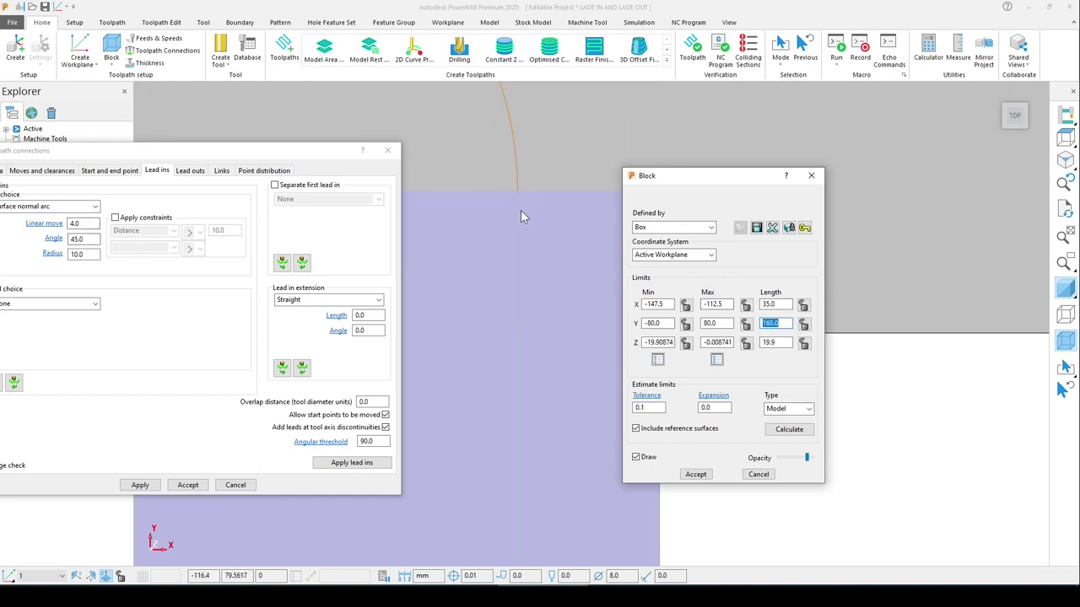
scroll(517, 190, "down", 2)
Step: Try a block Y length of 180 mm covering the whole arc, and discard the block changes
double_click(72, 238)
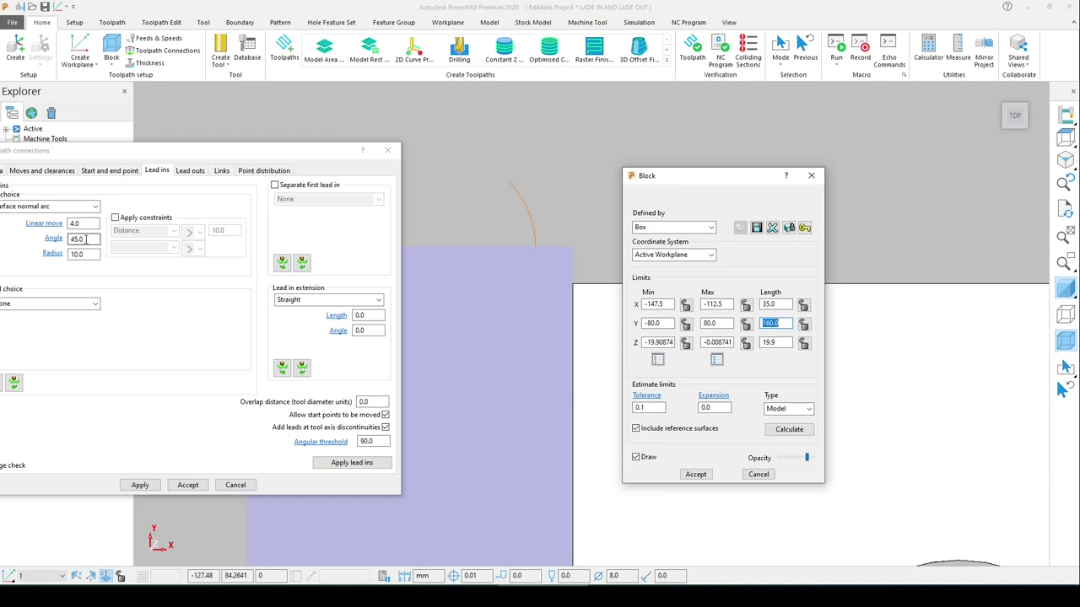
double_click(787, 325)
left_click(787, 319)
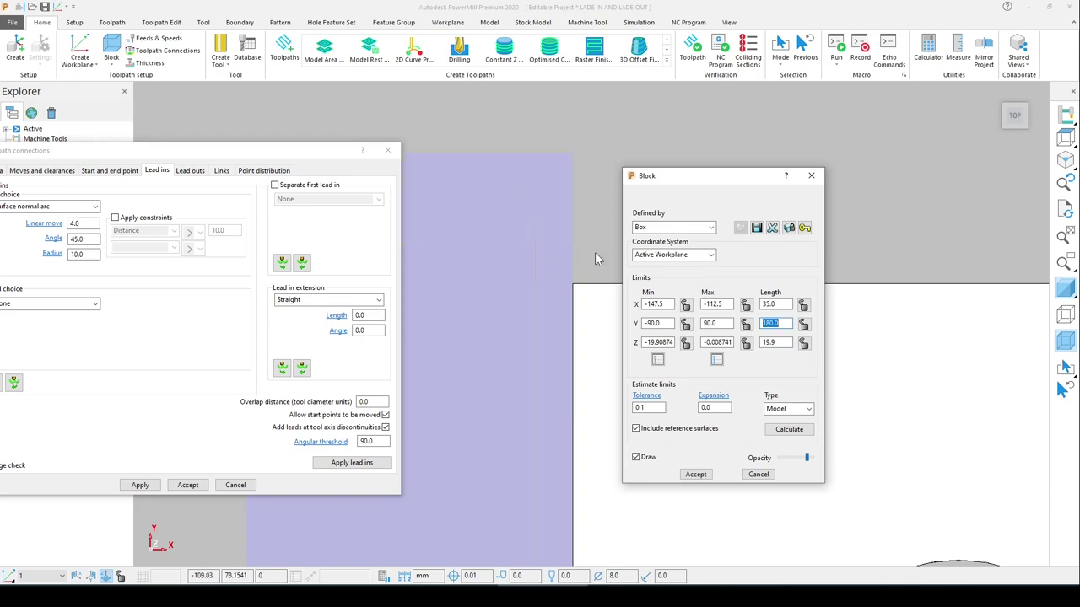
scroll(508, 190, "up", 3)
scroll(545, 241, "down", 5)
scroll(547, 245, "down", 4)
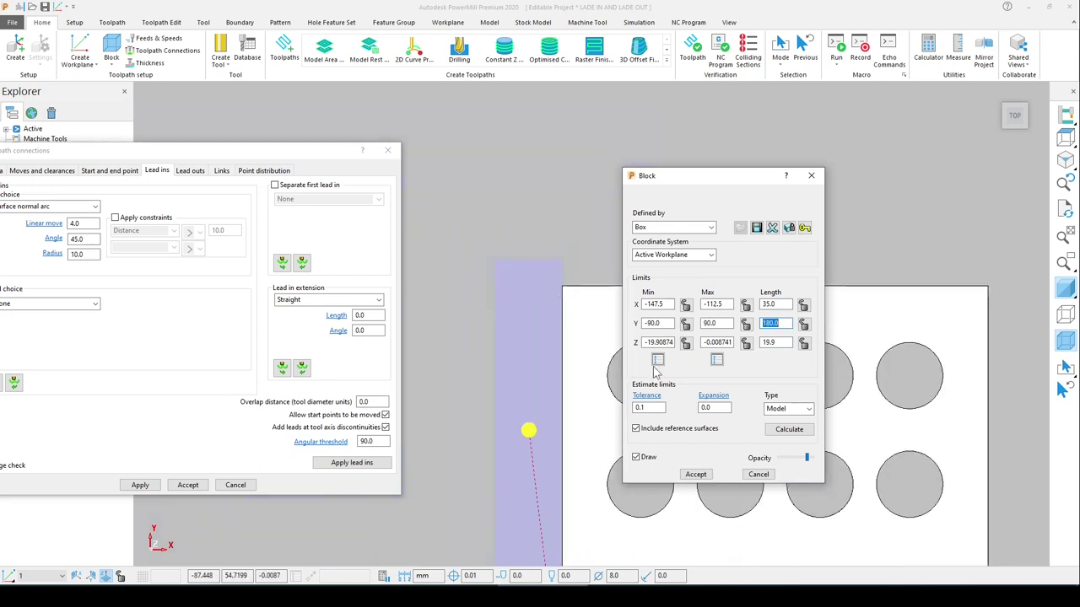
left_click_drag(807, 456, 789, 458)
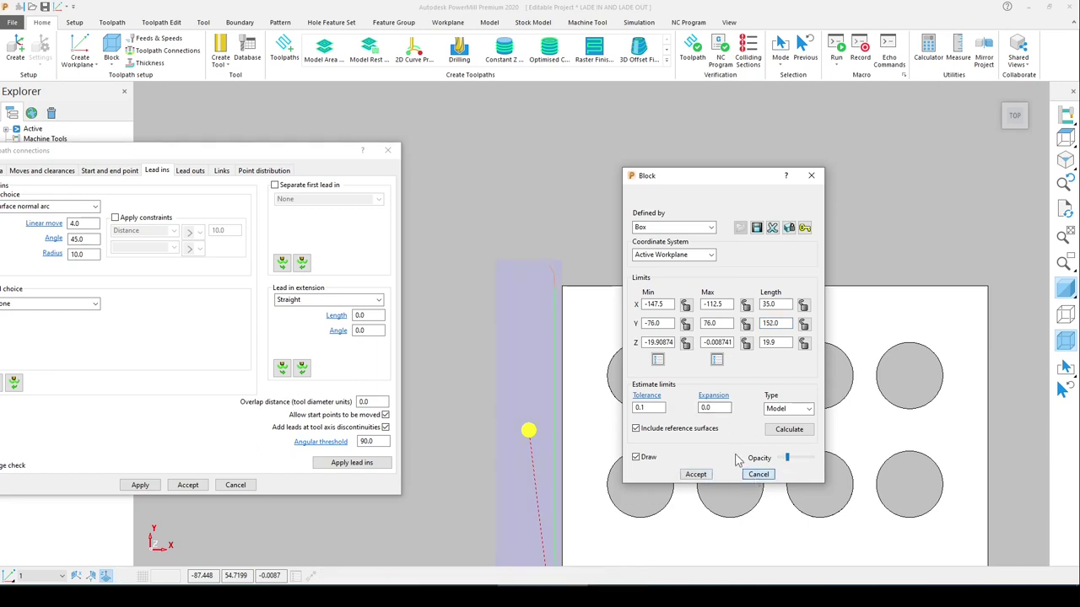
left_click(758, 474)
scroll(557, 270, "up", 2)
left_click_drag(174, 152, 384, 123)
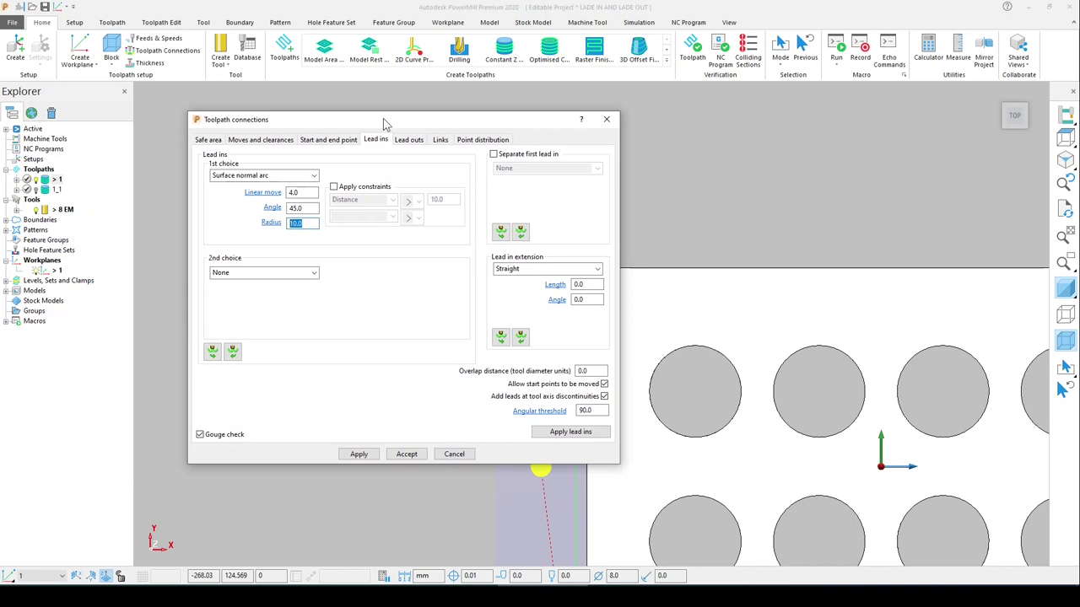
left_click(245, 177)
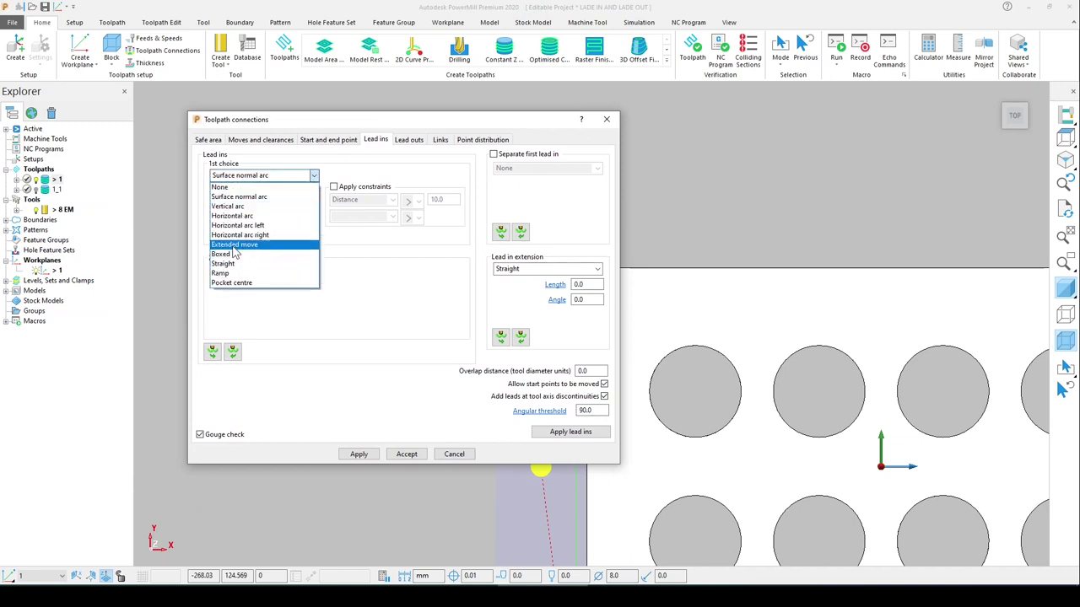
left_click(239, 198)
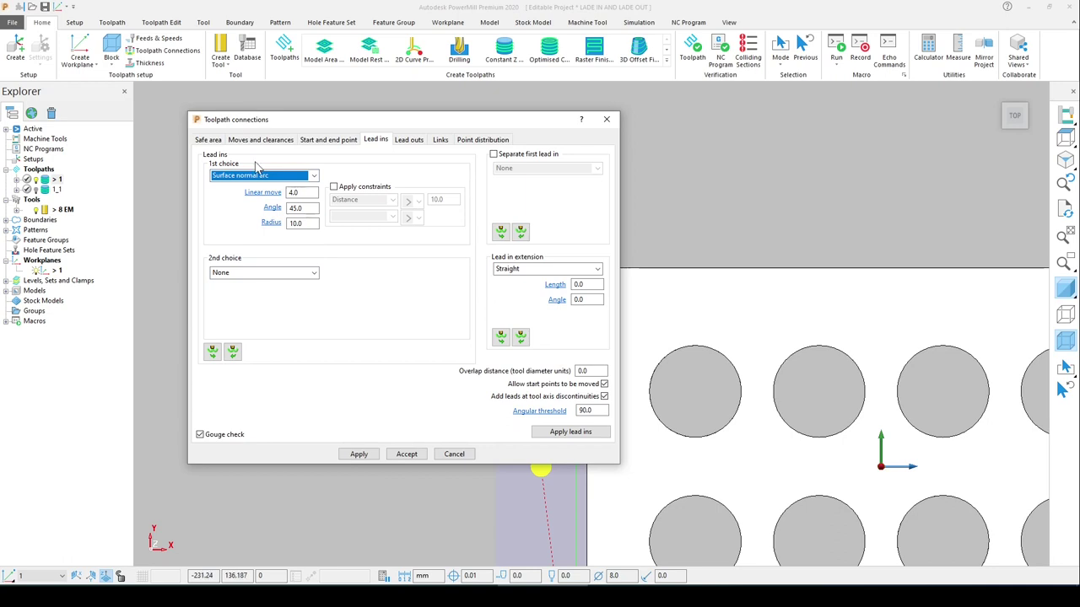
Step: Activate toolpath 1_1 and inspect its passes inside the plate's hole
scroll(802, 275, "down", 6)
scroll(760, 321, "up", 6)
scroll(738, 340, "down", 2)
middle_click_drag(738, 340, 771, 203)
left_click(36, 190)
left_click(36, 191)
double_click(46, 191)
scroll(744, 375, "up", 5)
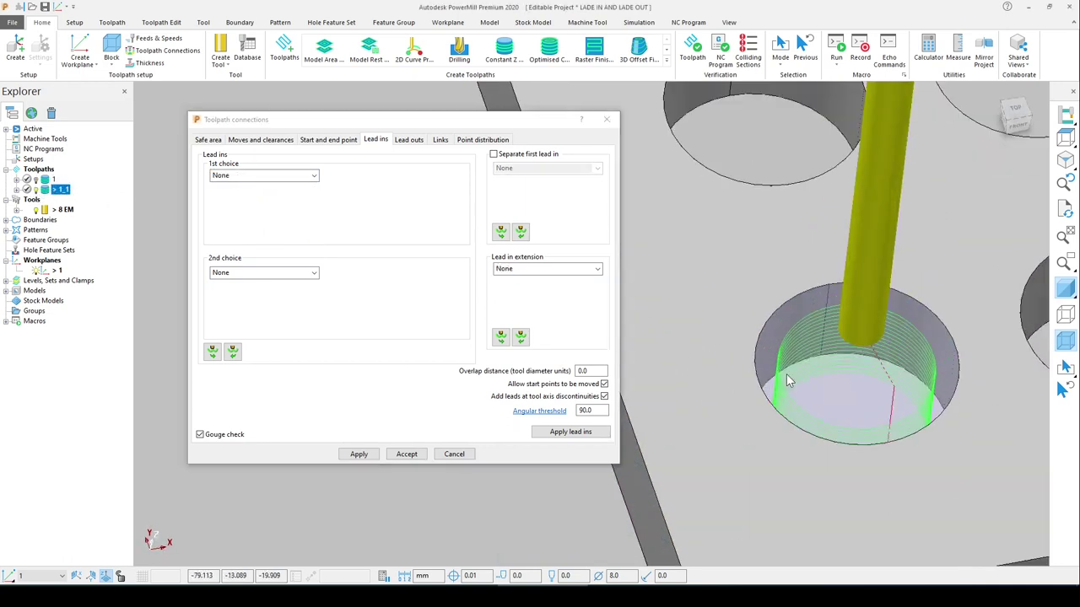
scroll(787, 380, "down", 3)
scroll(771, 338, "up", 3)
scroll(758, 299, "down", 3)
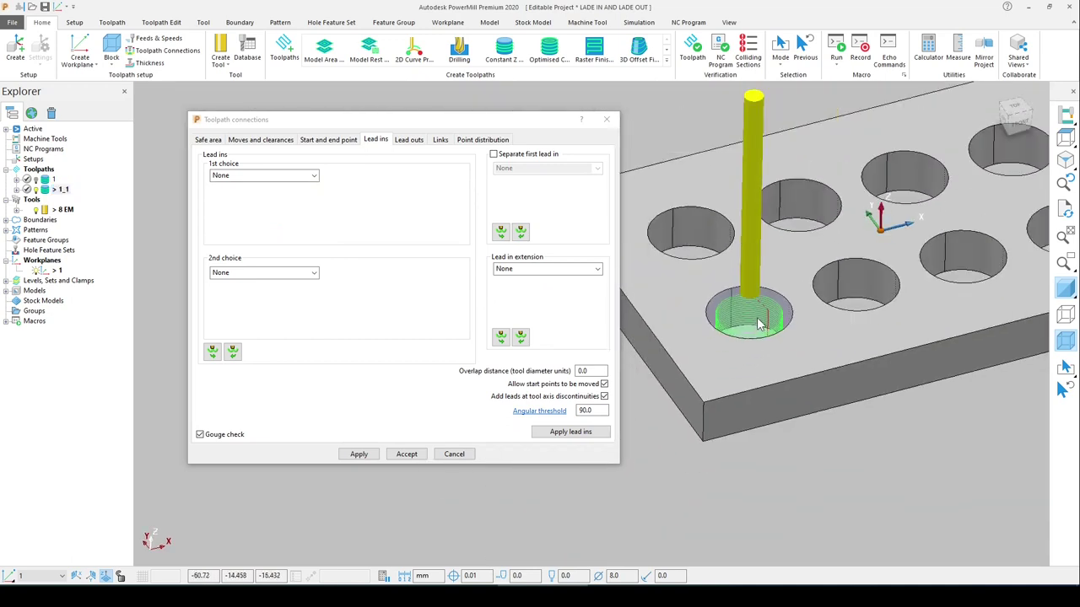
Step: Turn off shaded display of the 8 EM tool to expose the hole's toolpath
right_click(53, 213)
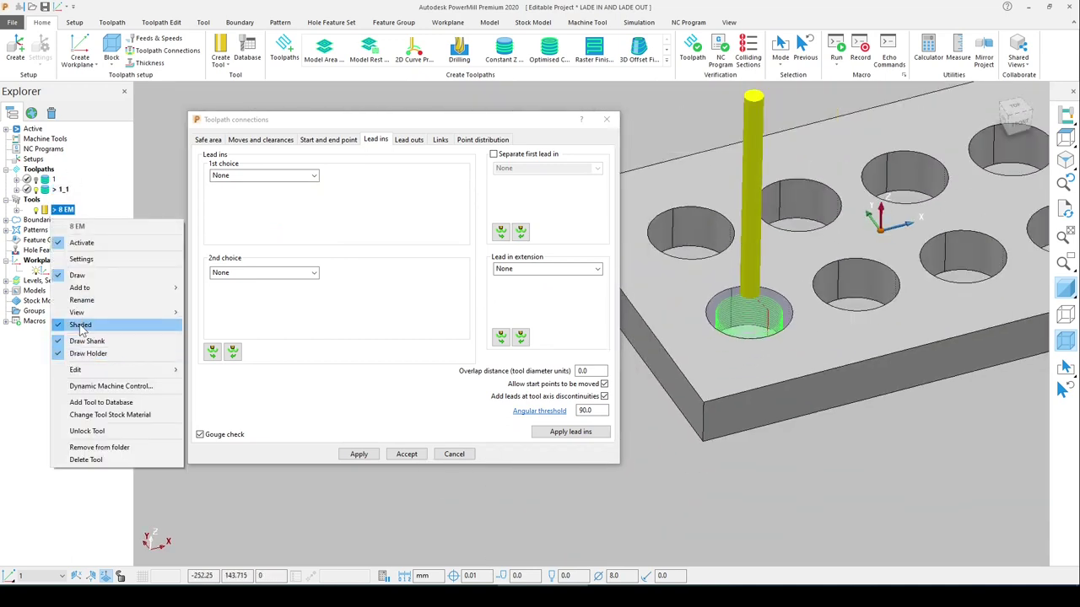
left_click(84, 326)
scroll(753, 342, "up", 3)
Step: Choose Horizontal arc as the first-choice lead-in for toolpath 1_1
left_click(232, 176)
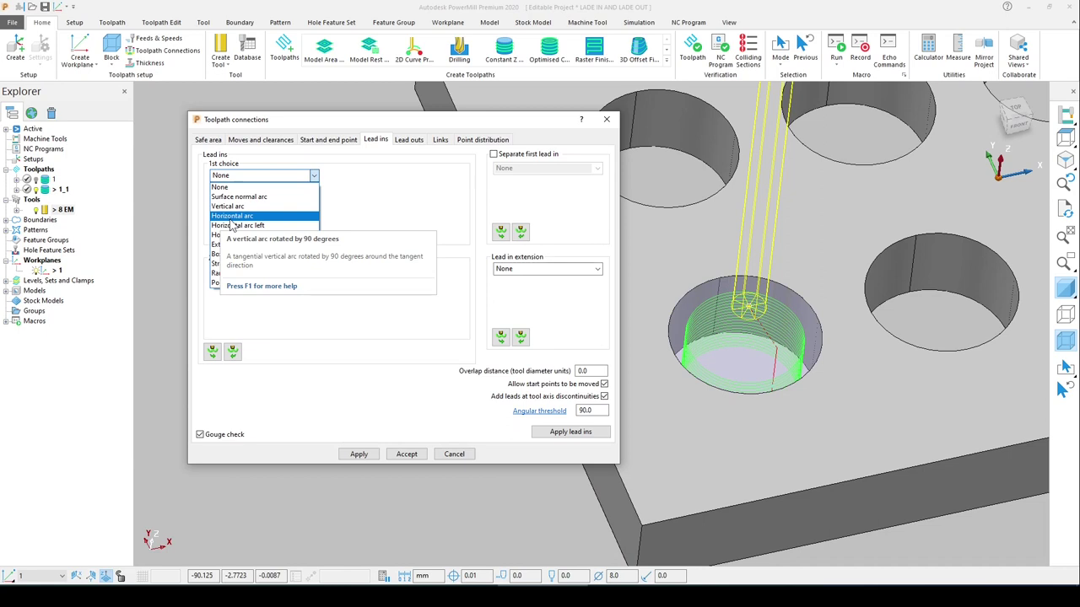
left_click(242, 217)
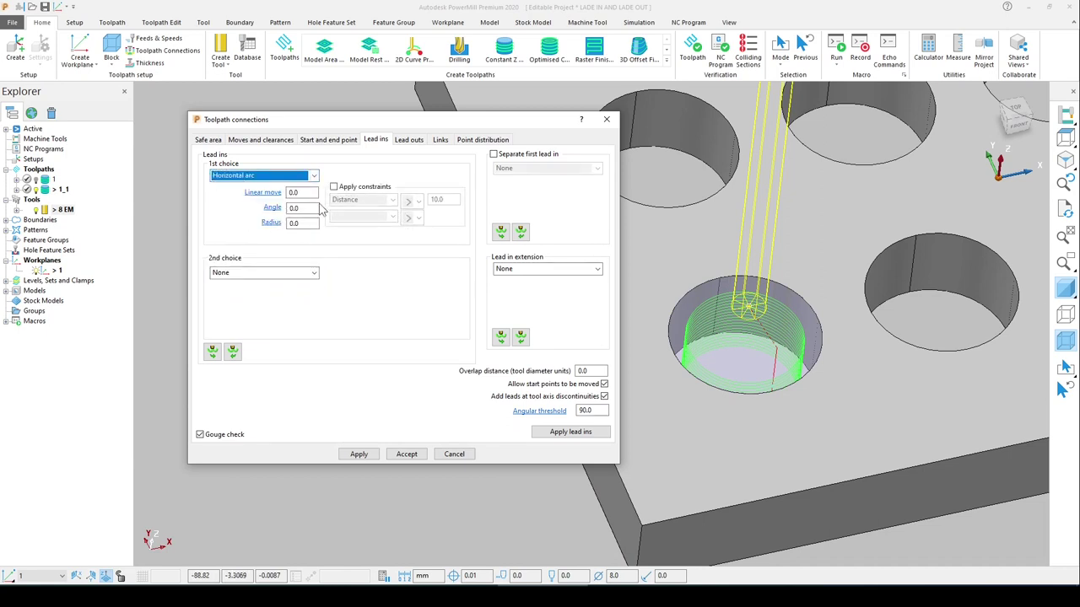
scroll(750, 289, "up", 3)
scroll(784, 224, "down", 5)
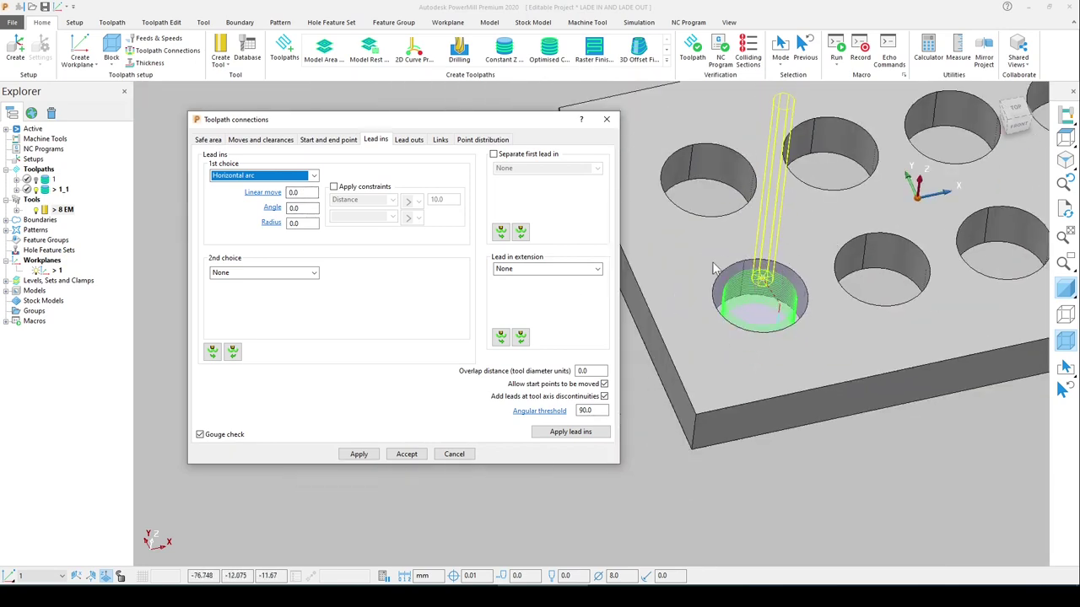
Step: Set the horizontal arc's angle to 45 and radius to 5, and apply it to the toolpath
double_click(287, 192)
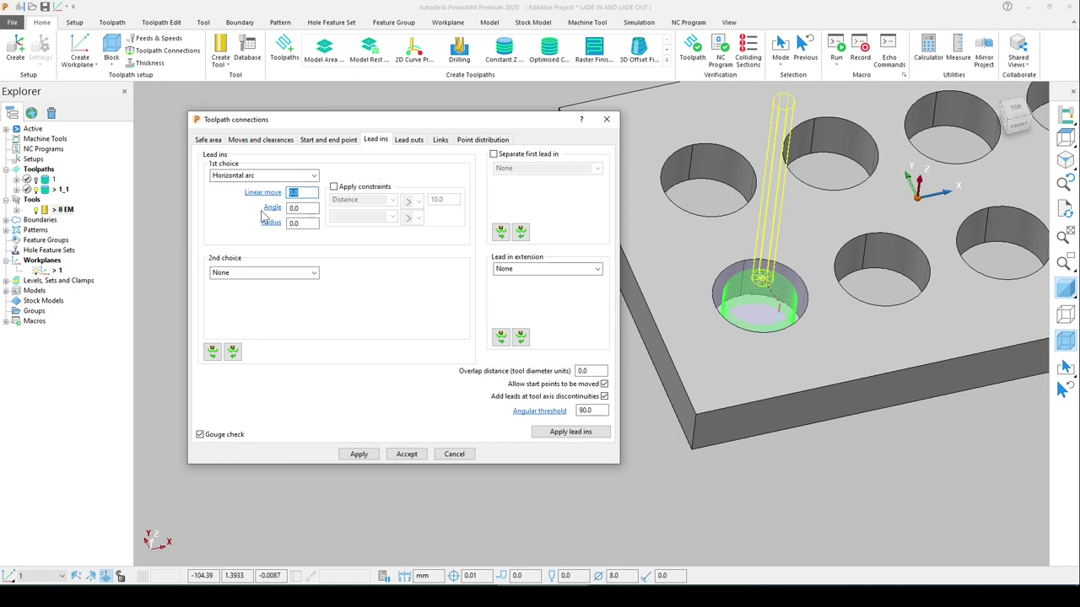
double_click(297, 209)
left_click(1066, 138)
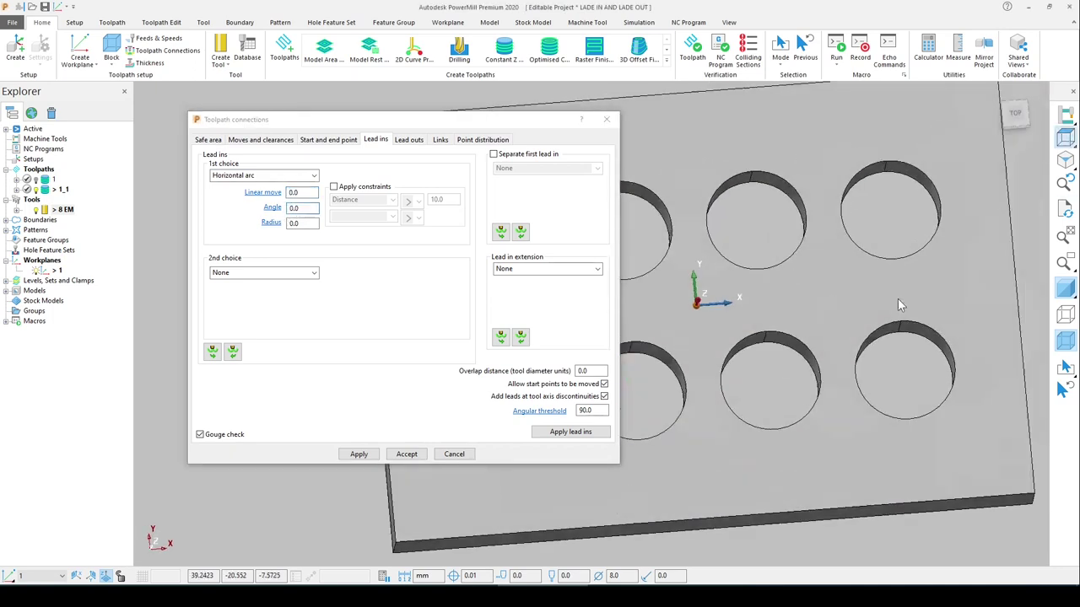
scroll(815, 324, "down", 3)
scroll(706, 360, "up", 5)
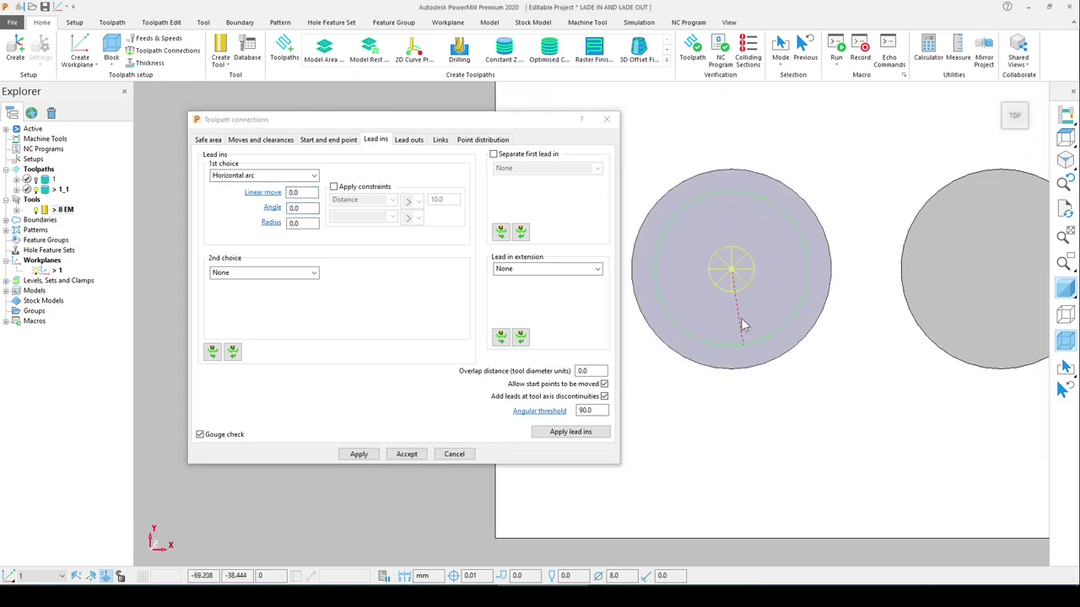
double_click(297, 209)
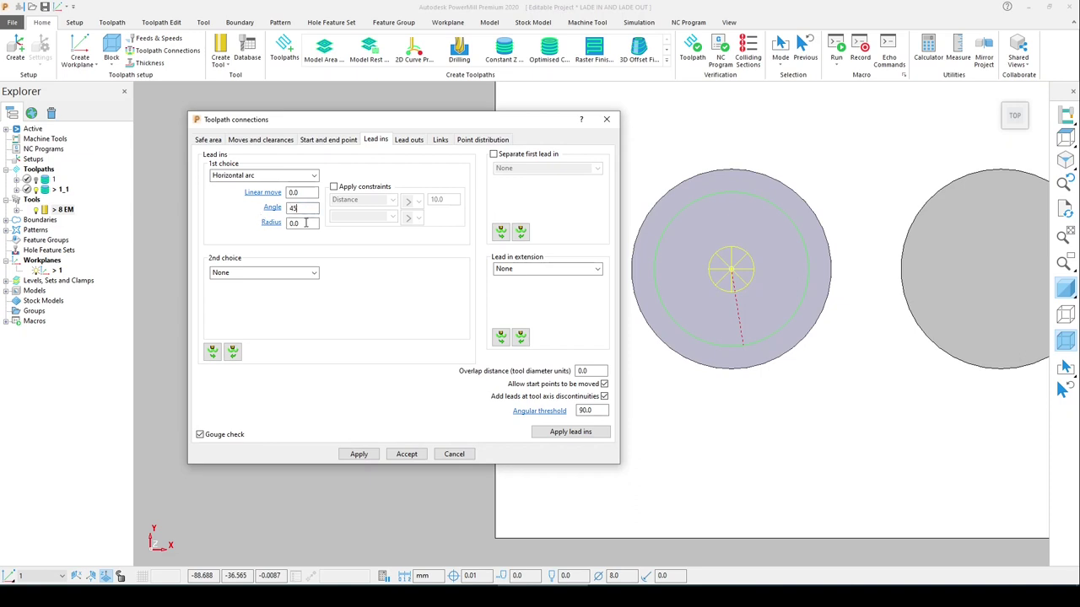
key("Tab")
type("5.0")
left_click(571, 431)
left_click(359, 454)
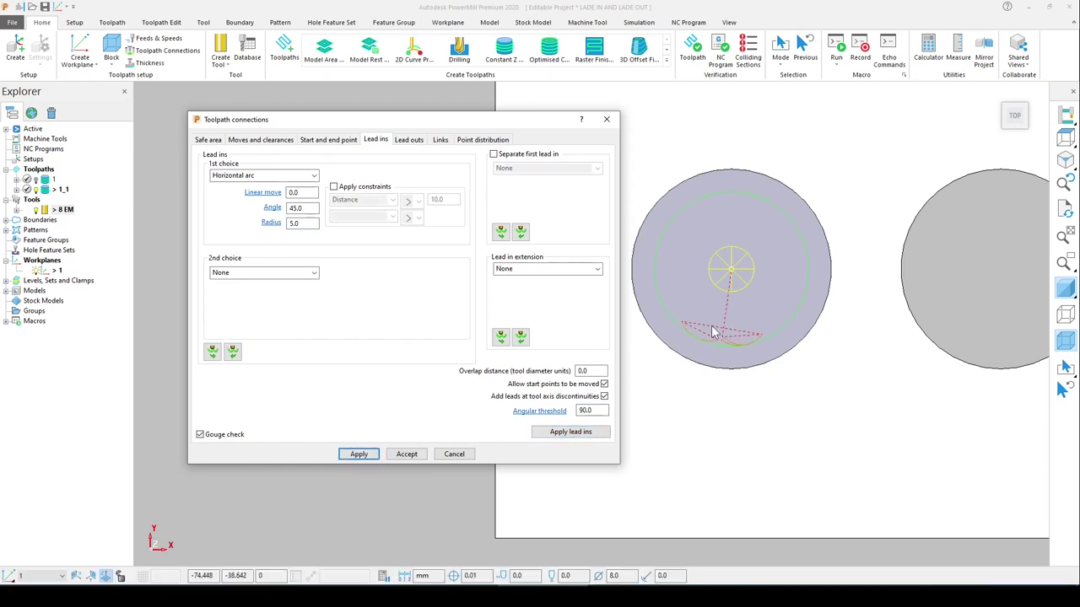
Step: Inspect the horizontal arc lead moves inside the hole from above and at an angle
scroll(719, 334, "up", 5)
scroll(790, 297, "down", 3)
middle_click_drag(790, 297, 755, 330)
scroll(755, 329, "up", 3)
middle_click_drag(726, 274, 804, 300)
scroll(782, 310, "up", 3)
scroll(789, 291, "down", 5)
Step: Move all start points of toolpath 1_1 to the hole's positive Y side and accept the edit
left_click(161, 22)
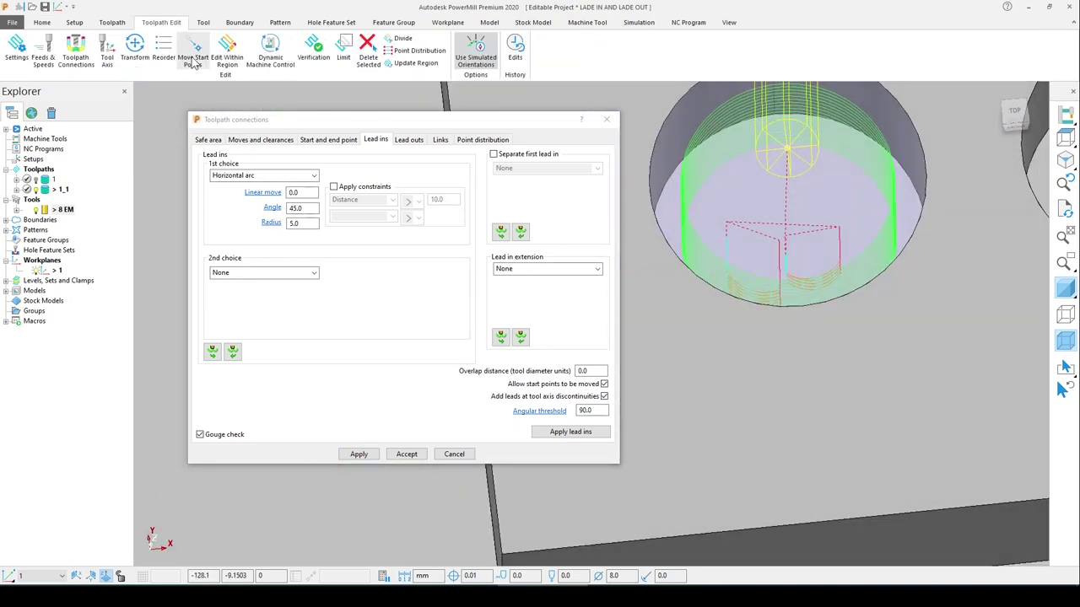
left_click(192, 52)
left_click(942, 276)
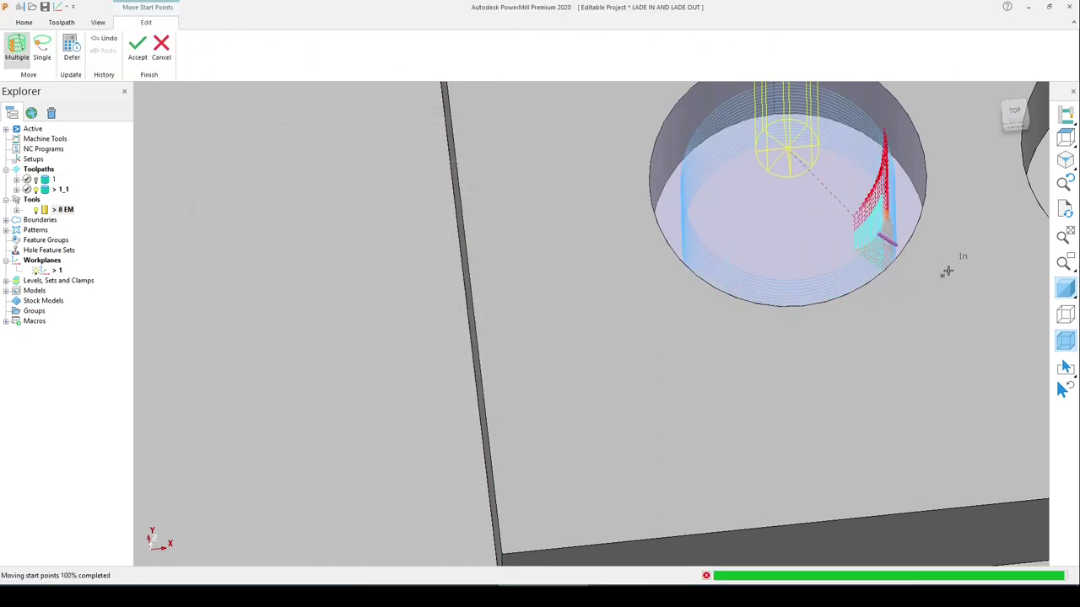
left_click(1065, 139)
scroll(386, 363, "up", 3)
scroll(386, 364, "up", 4)
left_click(386, 399)
scroll(528, 301, "down", 2)
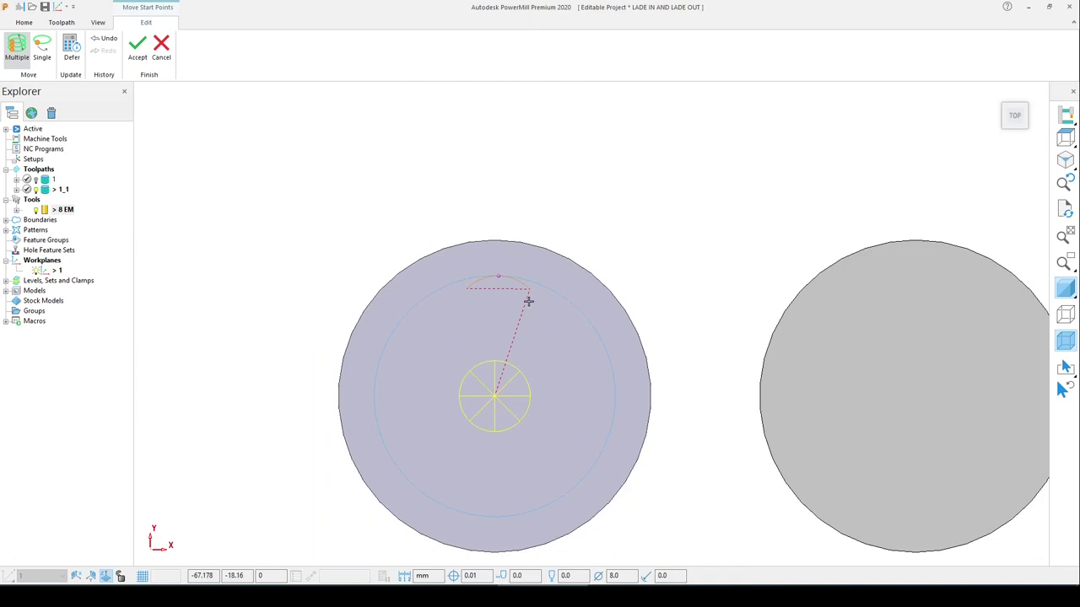
left_click(137, 49)
Step: Check the relocated arc leads from above and accept the toolpath connections
scroll(748, 296, "up", 4)
scroll(772, 278, "up", 3)
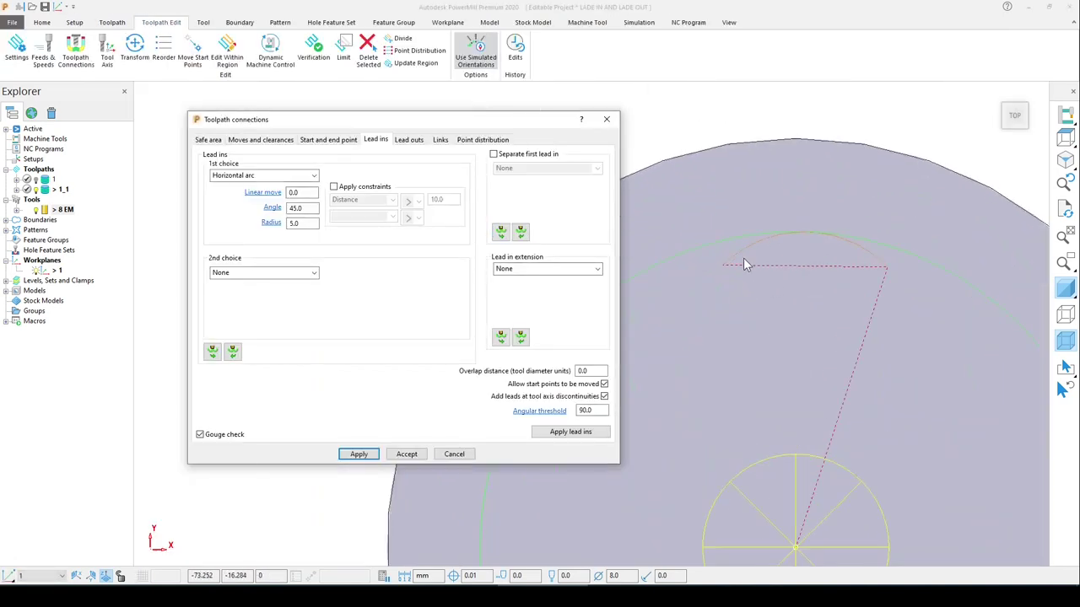
scroll(736, 292, "down", 3)
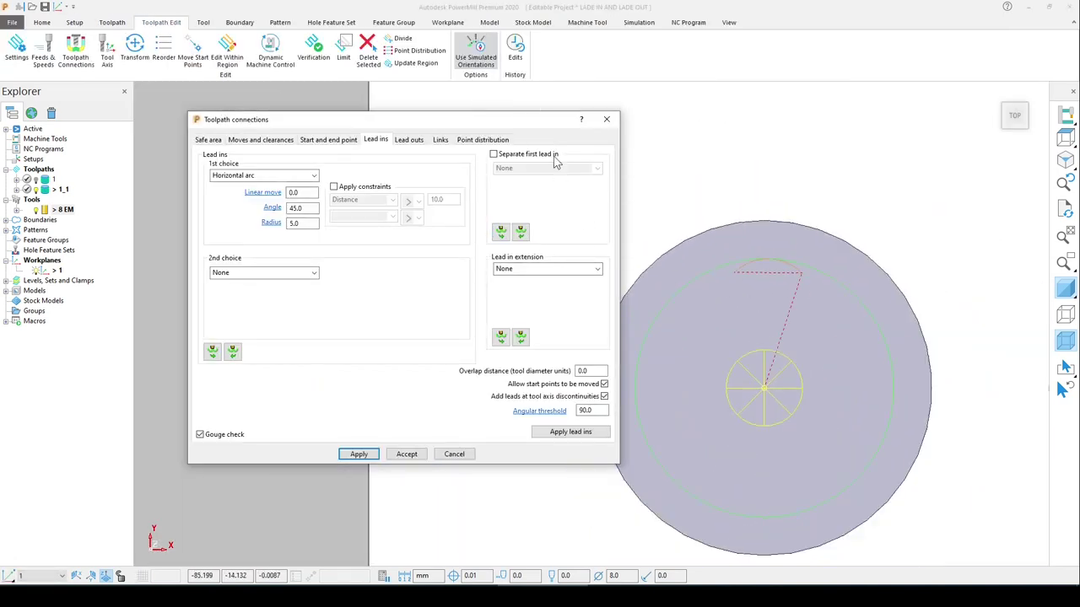
left_click(407, 454)
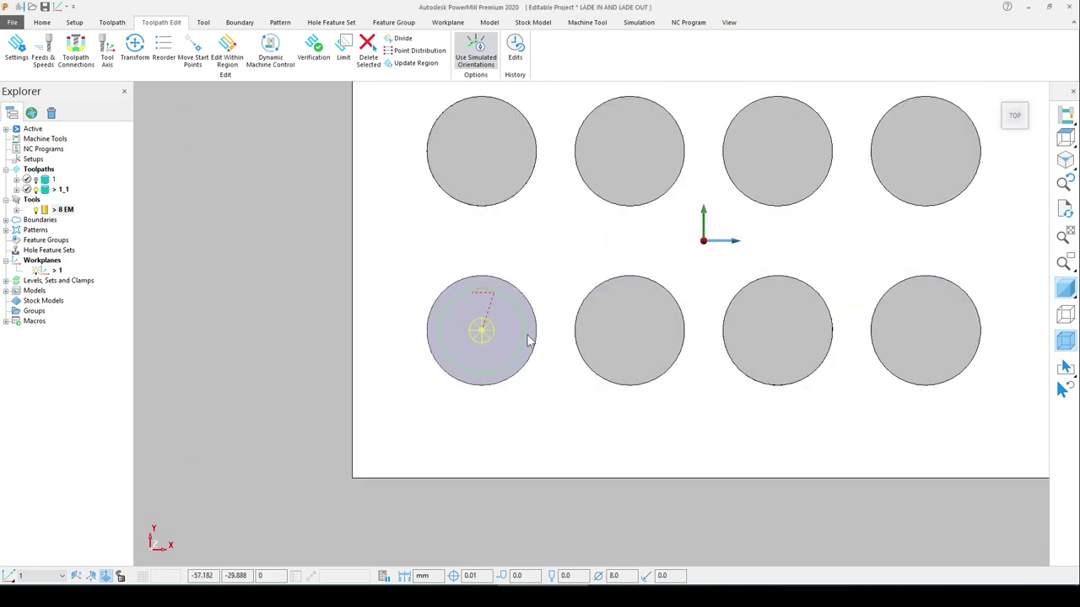
Step: Simulate toolpath 1_1 from its start and pause the playback partway through the hole
right_click(54, 193)
left_click(80, 211)
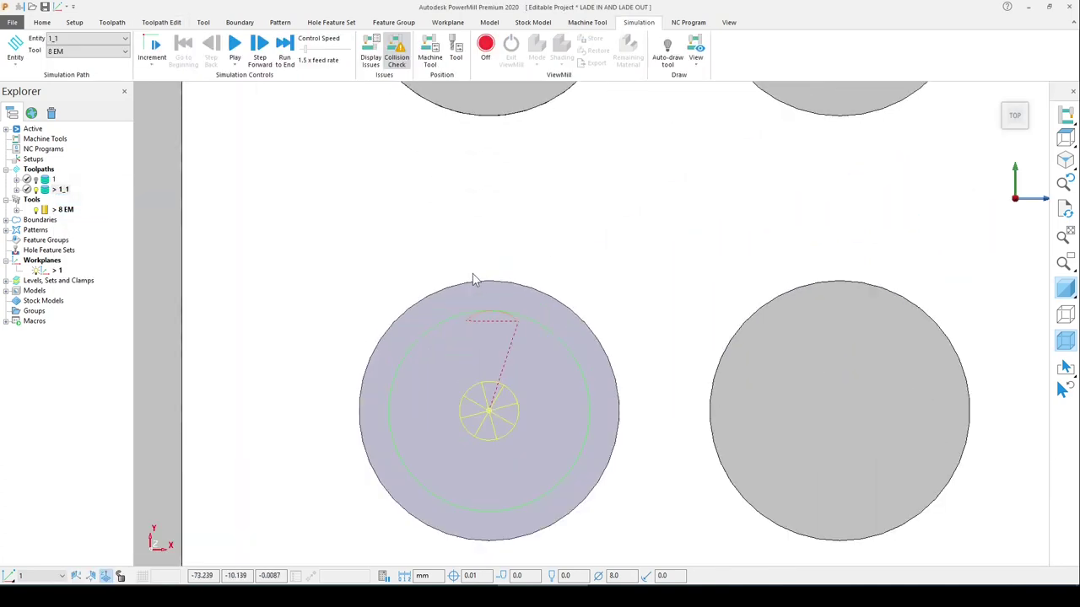
left_click(236, 49)
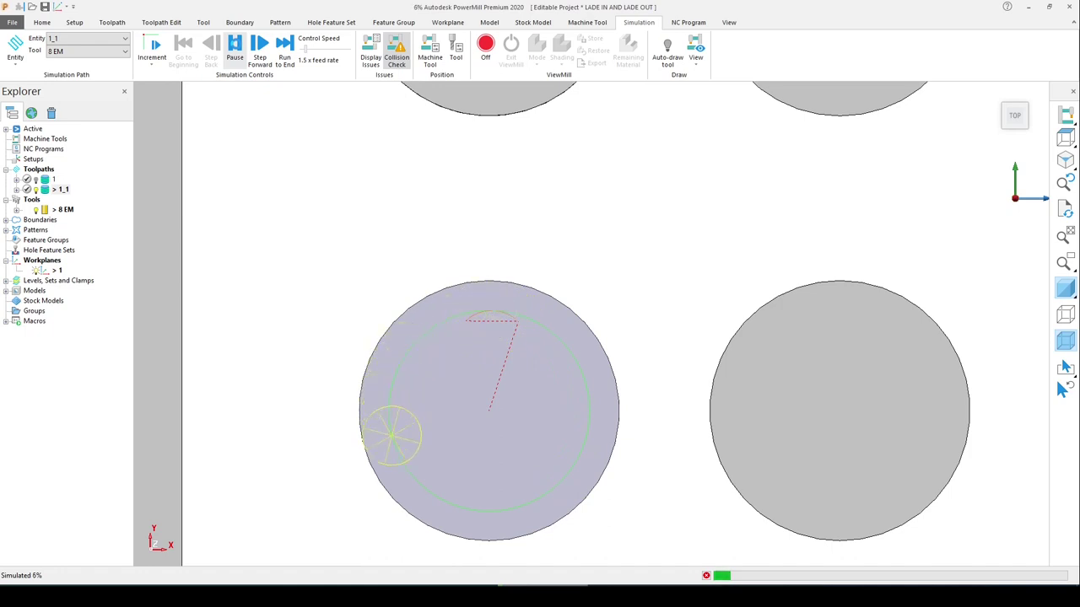
left_click(236, 43)
Step: Examine the arc leads at each Z level of the hole in angled and top views
middle_click_drag(525, 372, 501, 299)
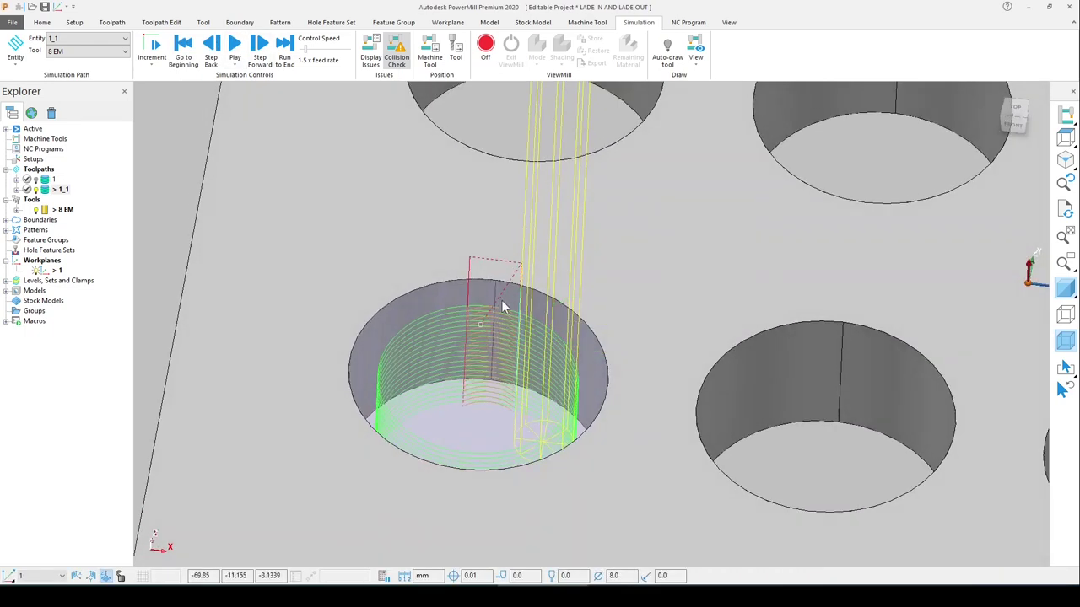
scroll(509, 293, "up", 5)
key("ctrl+2")
left_click_drag(501, 262, 481, 533, "ctrl")
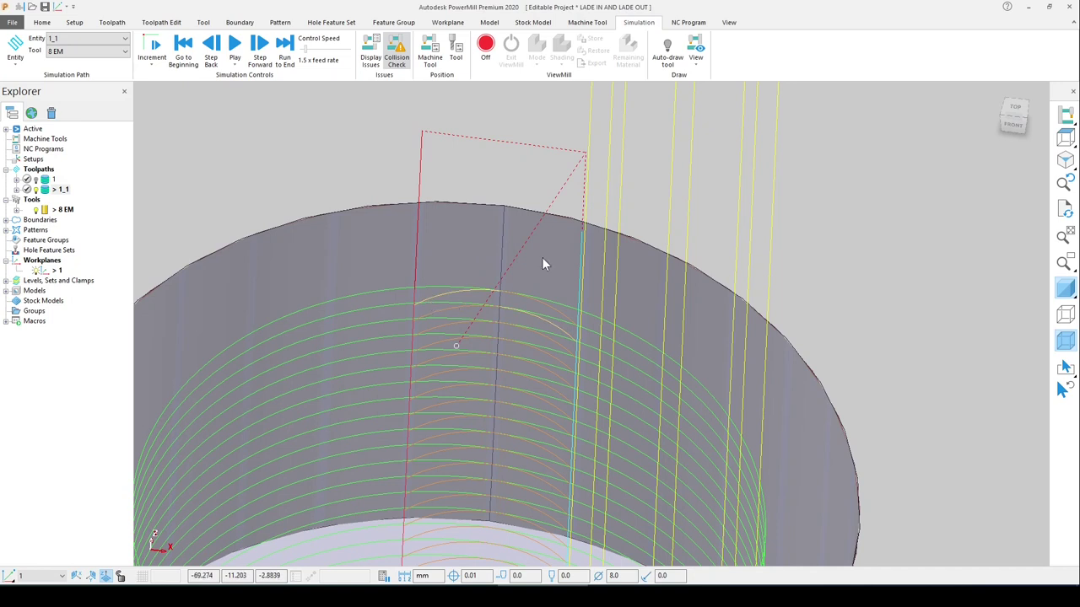
left_click(1065, 138)
scroll(528, 348, "up", 7)
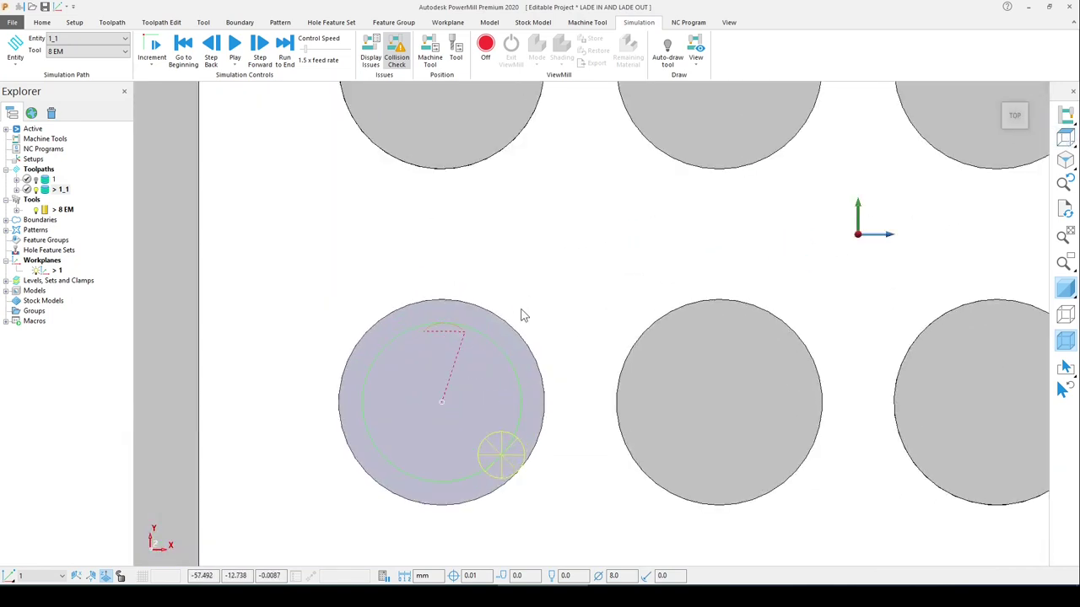
scroll(521, 312, "down", 2)
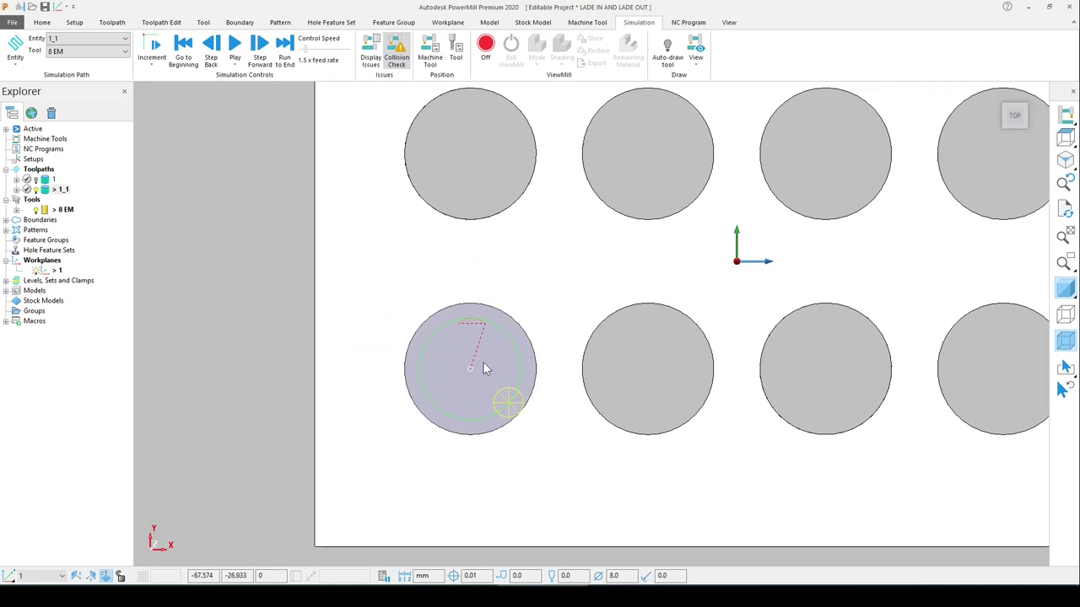
scroll(548, 365, "down", 4)
middle_click_drag(626, 360, 609, 285)
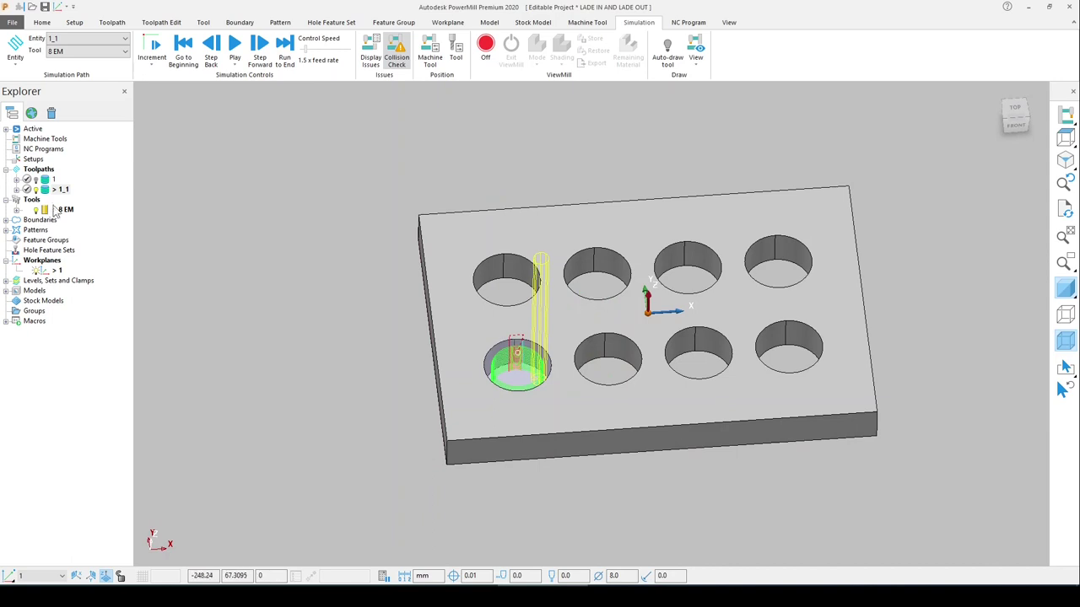
Step: Deactivate and hide toolpath 1_1 to point out the entry location in the bare hole, and reactivate it
scroll(520, 287, "up", 3)
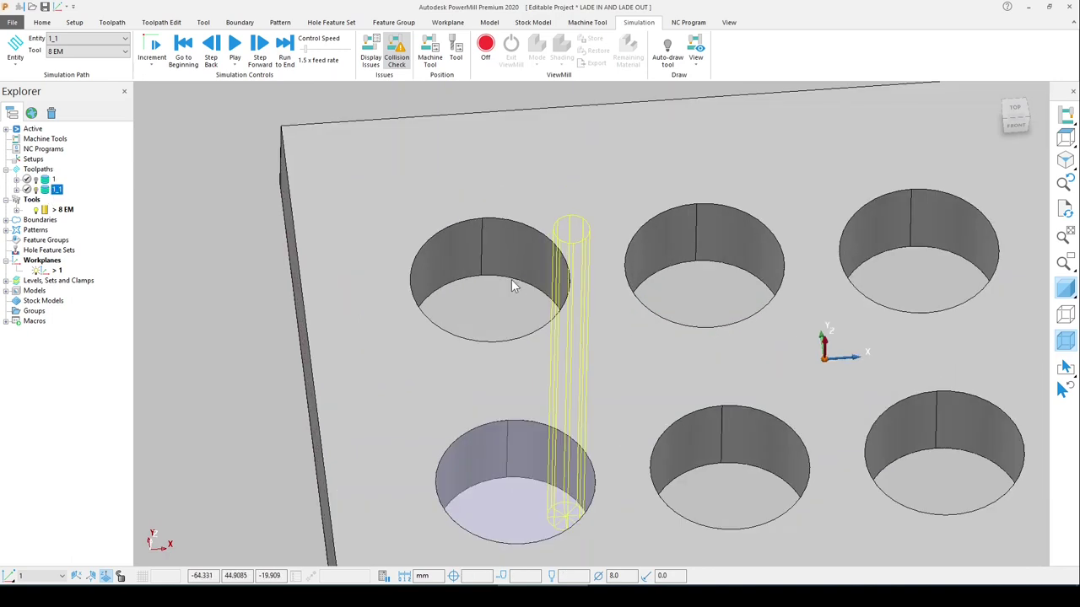
scroll(506, 254, "down", 3)
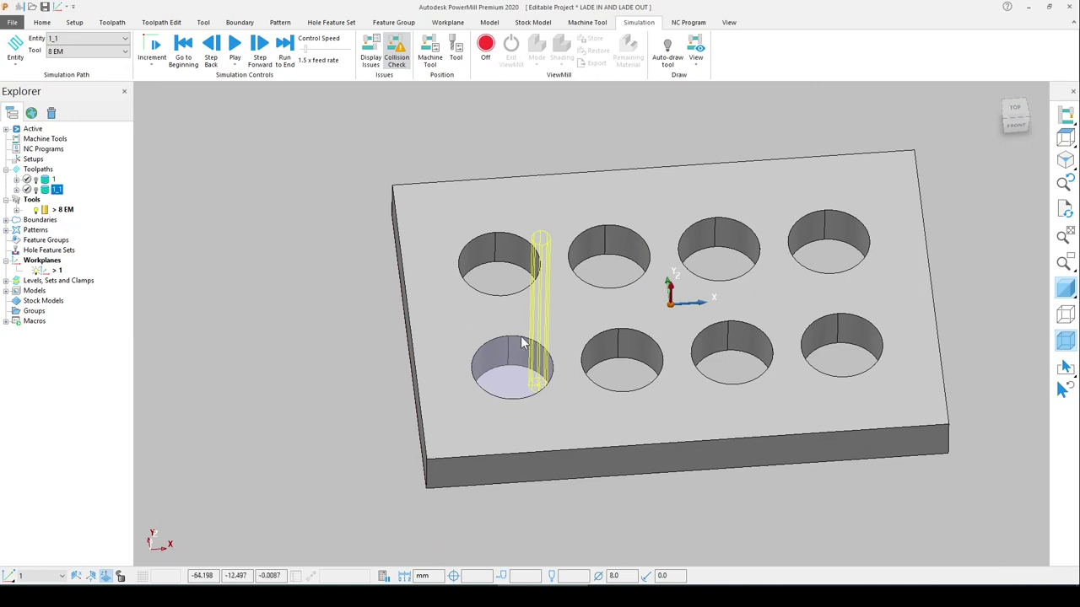
scroll(510, 346, "up", 4)
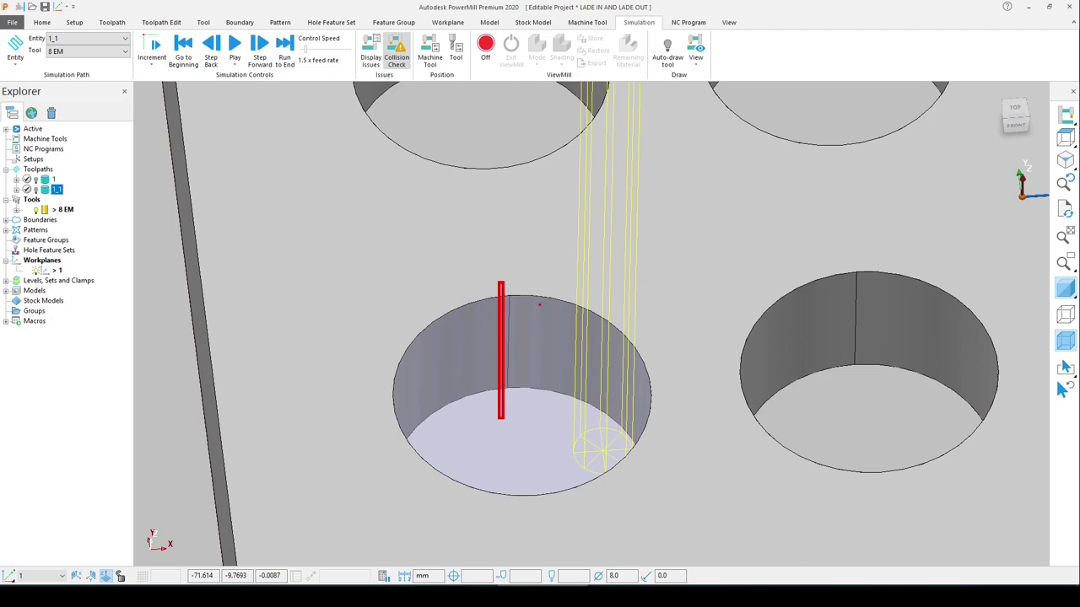
left_click(114, 227)
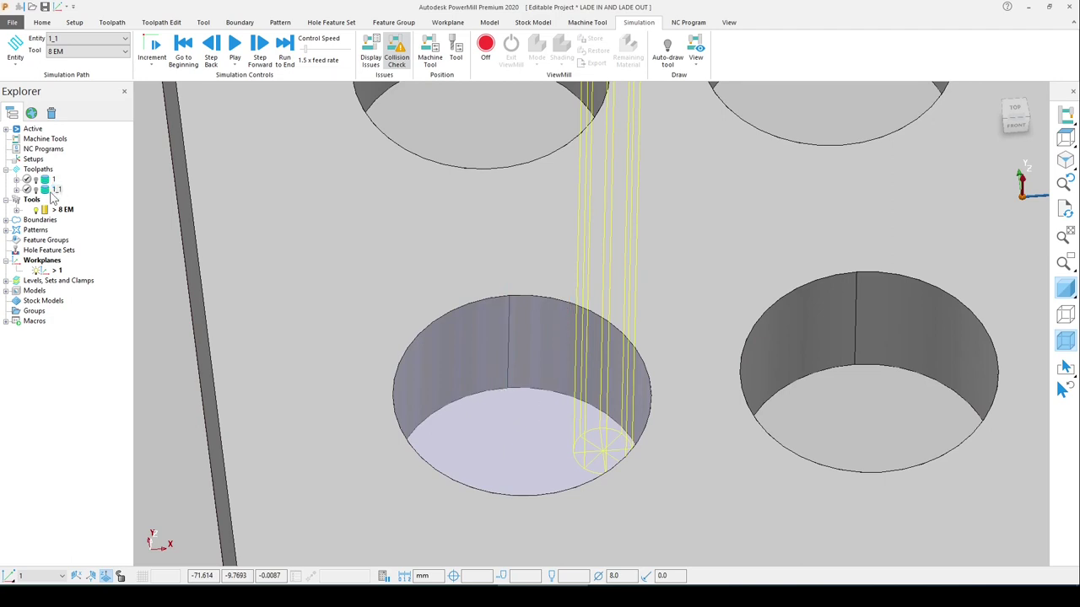
double_click(54, 190)
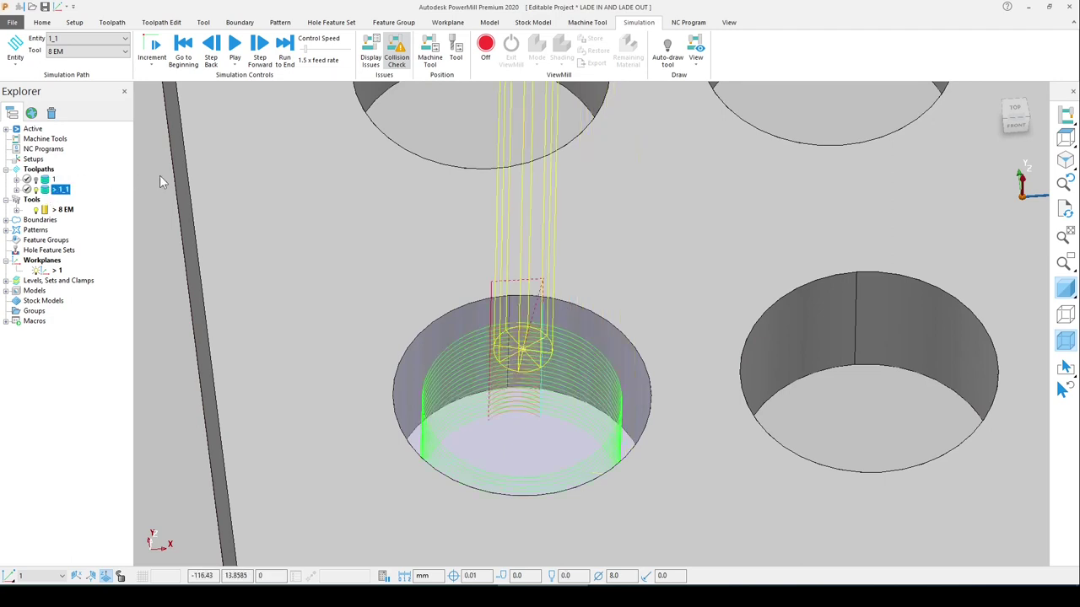
Step: Change the first-choice lead-in to Pocket centre, copy it to the lead-outs, and accept the connections
left_click(44, 22)
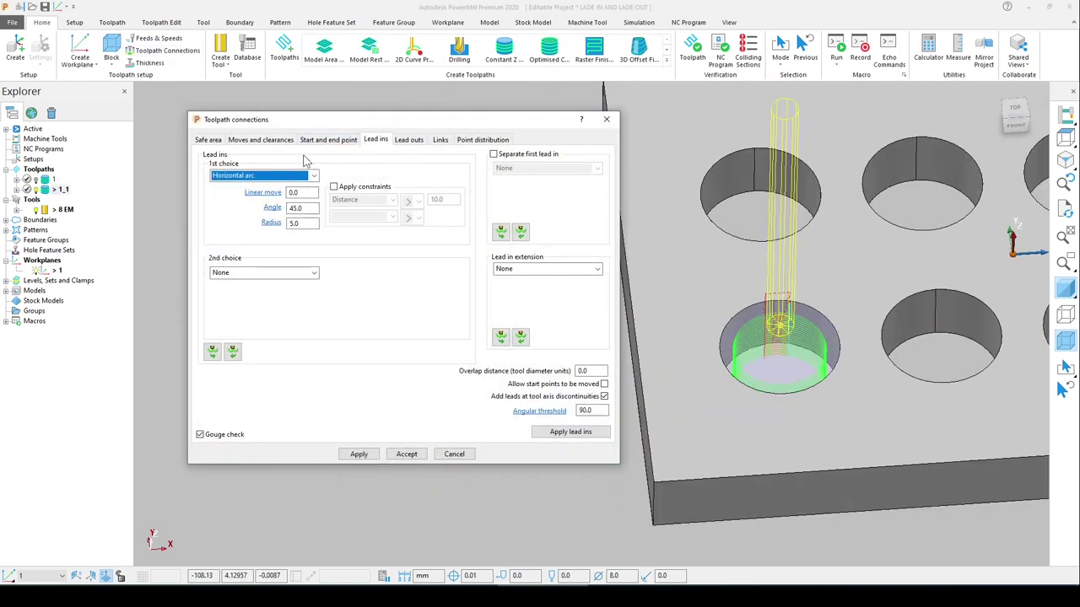
left_click(275, 175)
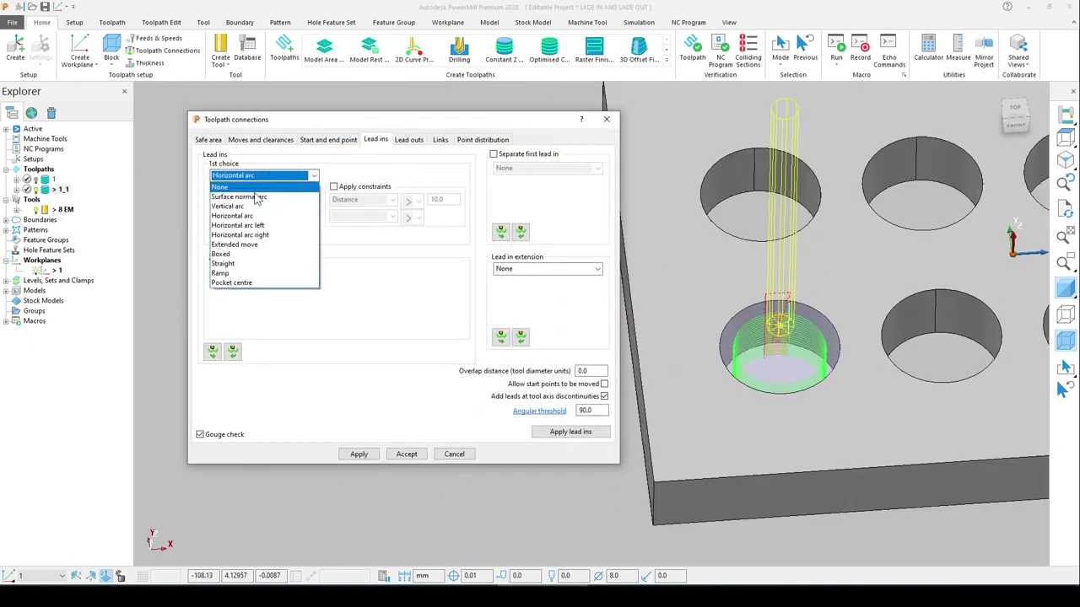
left_click(242, 285)
left_click(1066, 139)
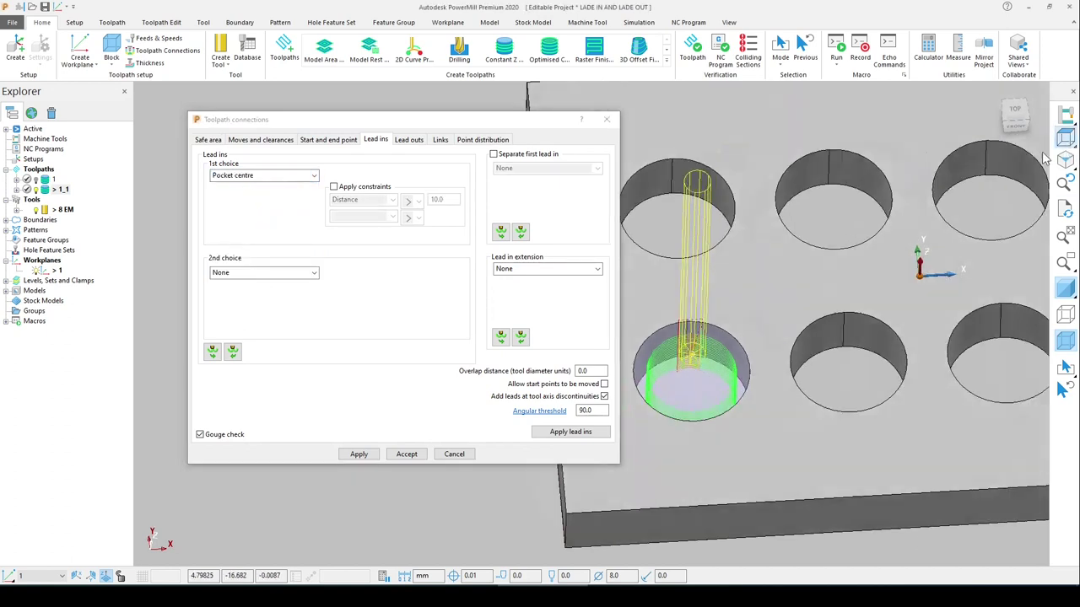
scroll(698, 332, "up", 6)
left_click(219, 354)
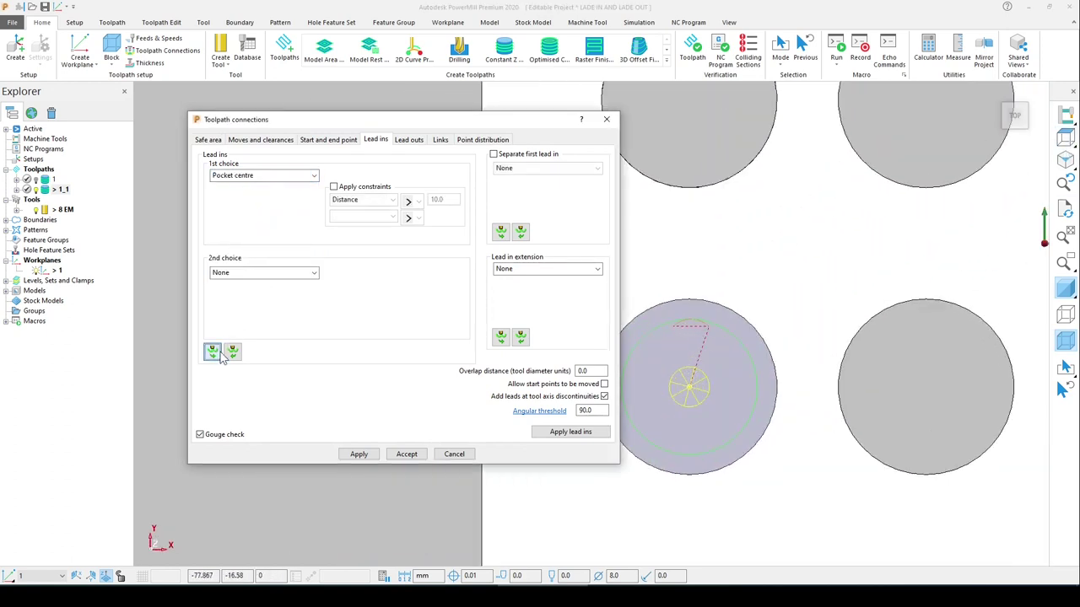
left_click(359, 454)
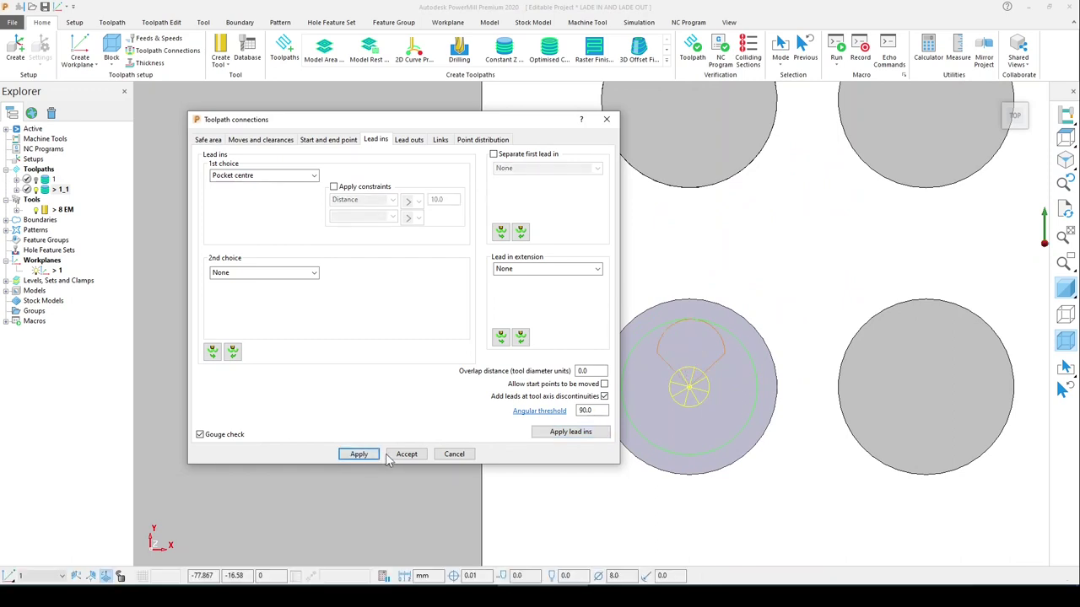
left_click(405, 454)
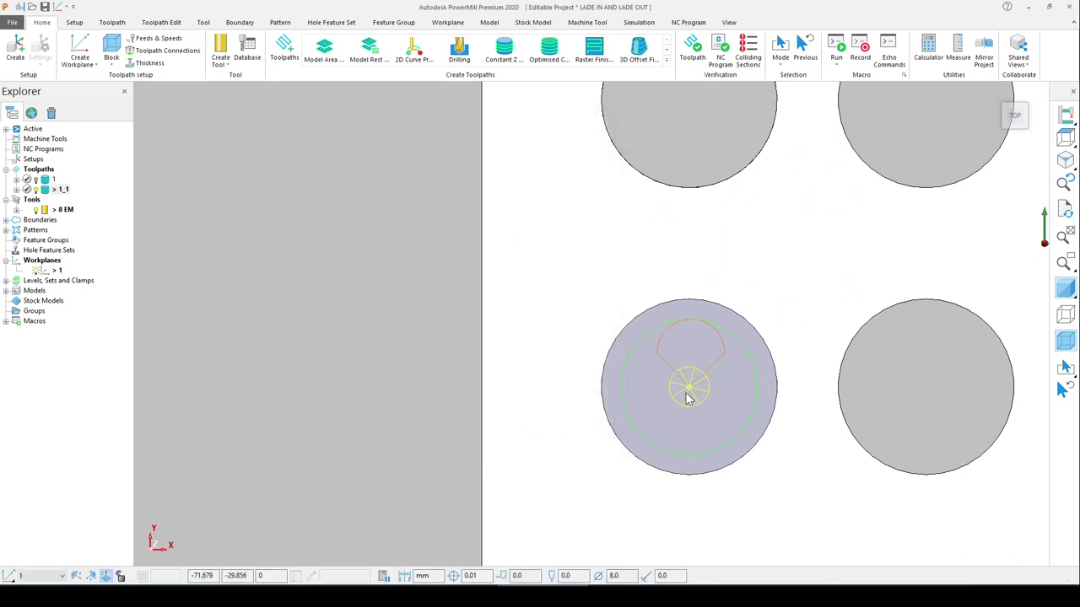
Step: Examine the Pocket centre lead path from the hole's middle to the wall and back
scroll(689, 397, "up", 5)
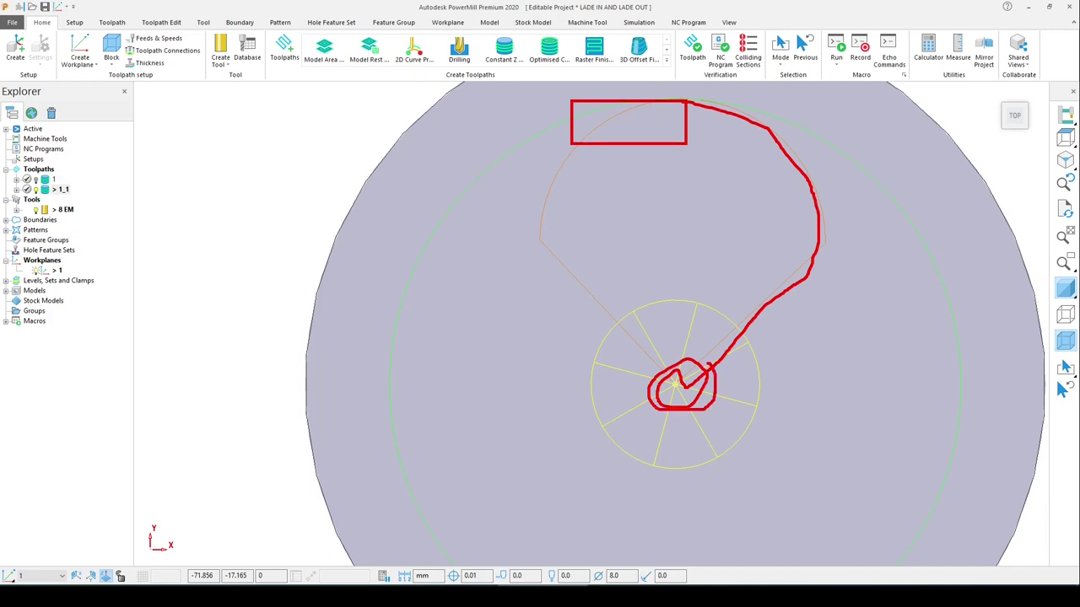
mouse_move(660, 92)
left_mouse_down()
mouse_move(550, 258)
mouse_move(664, 379)
left_mouse_up()
key("Escape")
scroll(501, 276, "down", 5)
Step: Simulate toolpath 1_1 from its start to watch the Pocket centre entry and exit moves
right_click(60, 189)
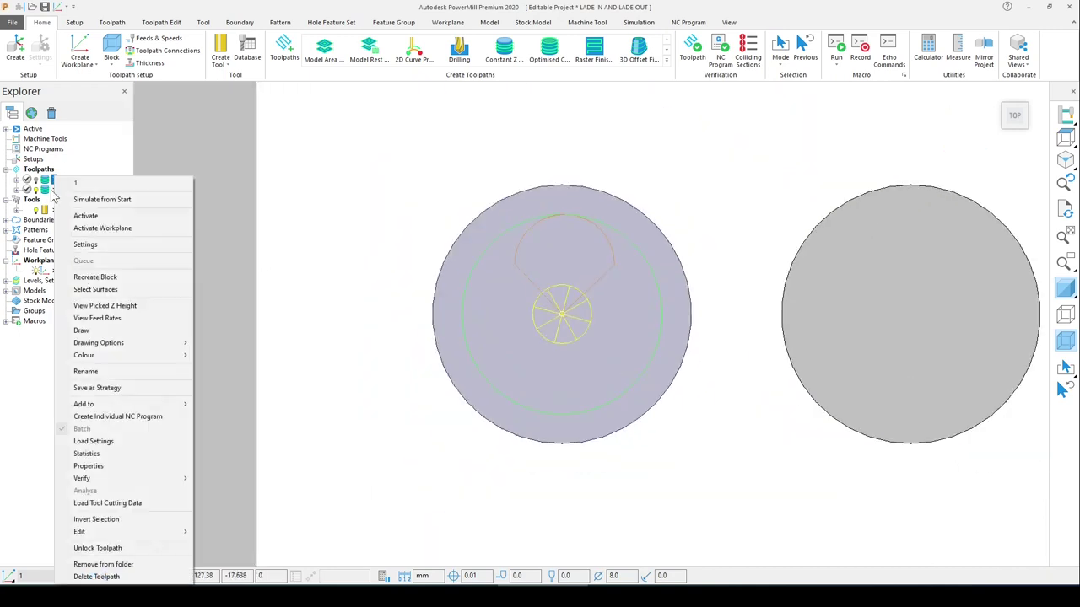
left_click(87, 199)
left_click(238, 46)
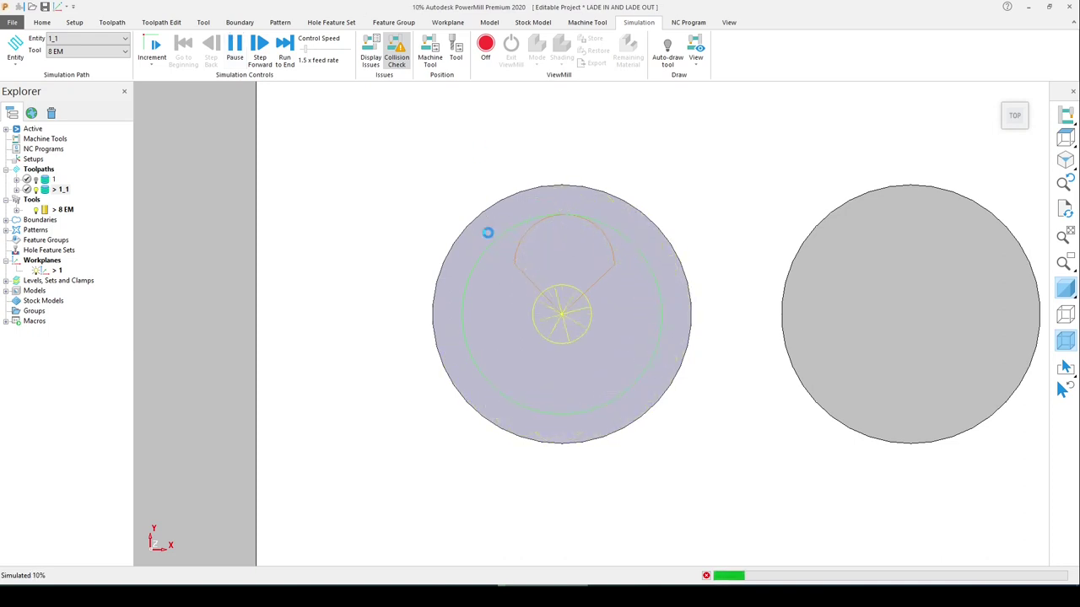
Step: Pause the simulation and examine the Pocket centre lead moves of toolpath 1_1 inside the hole from an angled view
left_click(235, 56)
scroll(581, 253, "down", 4)
middle_click_drag(603, 312, 670, 237)
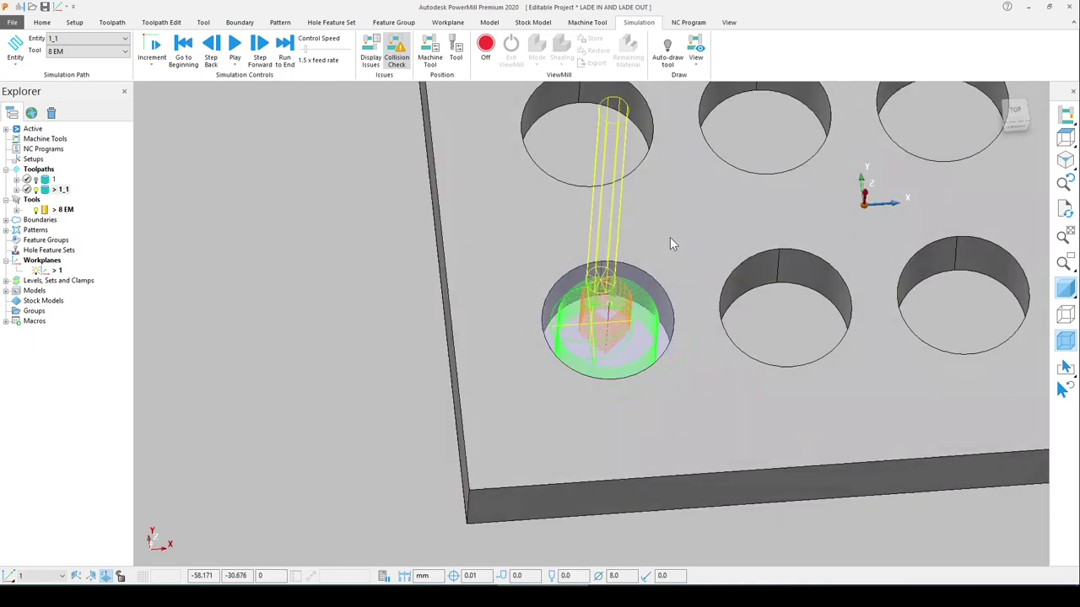
scroll(625, 347, "up", 2)
scroll(625, 346, "up", 3)
scroll(616, 327, "down", 2)
middle_click_drag(614, 323, 615, 298)
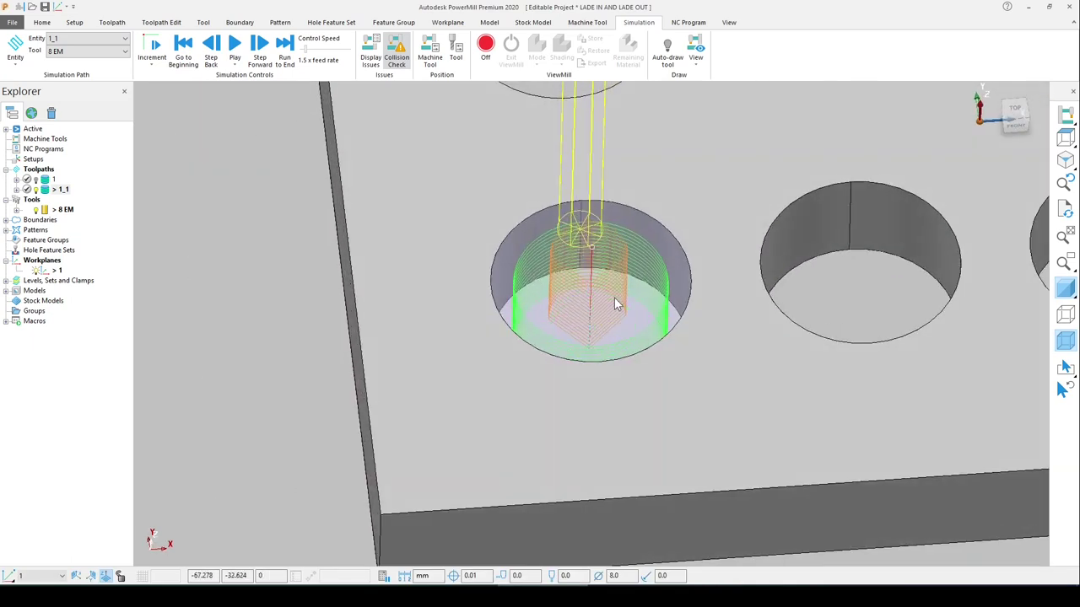
scroll(599, 274, "up", 2)
scroll(597, 272, "up", 2)
scroll(585, 301, "down", 2)
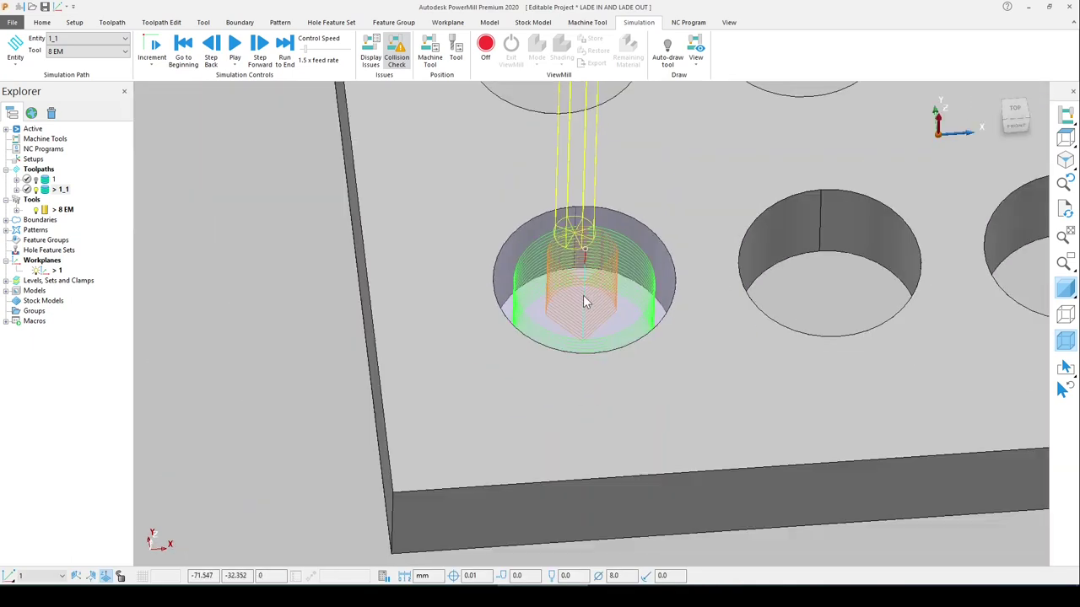
scroll(553, 307, "down", 5)
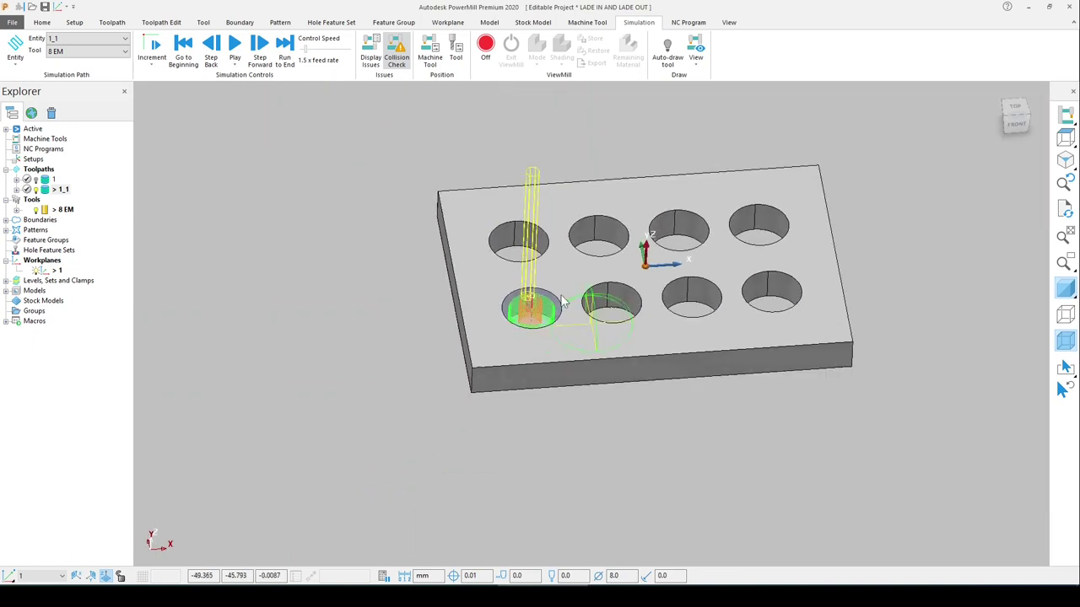
Step: Deactivate toolpath 1_1 and open the list of first-choice lead-in types in the toolpath connections
left_click(53, 190)
left_click(42, 24)
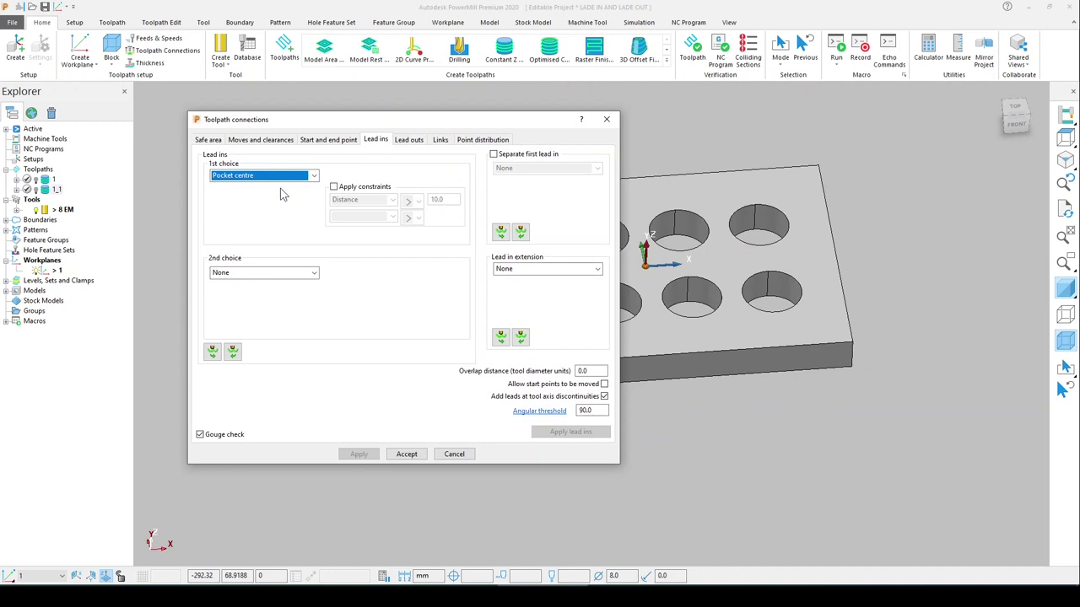
left_click(246, 176)
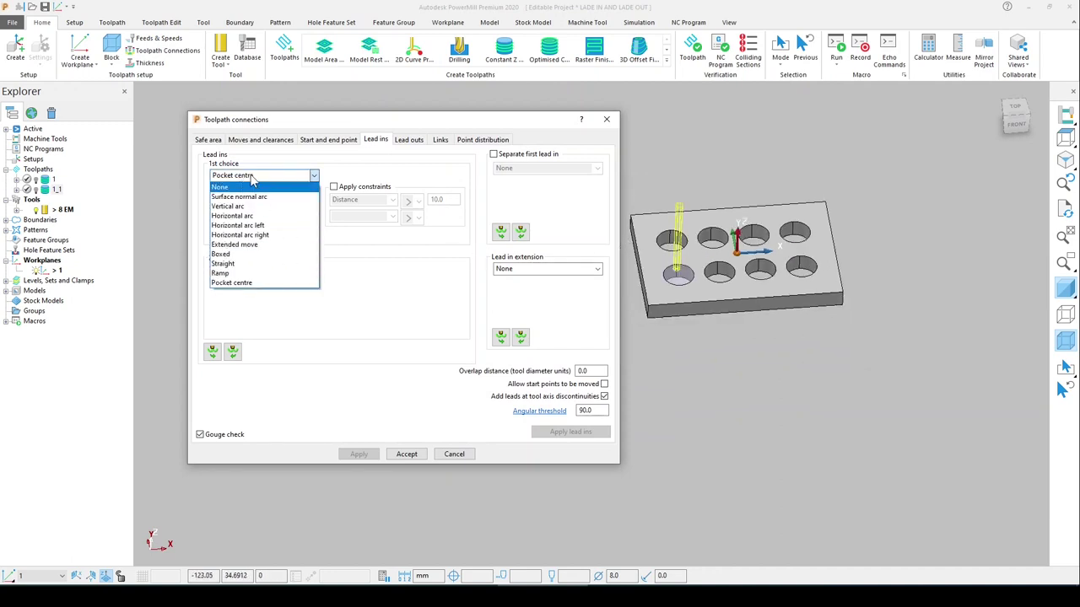